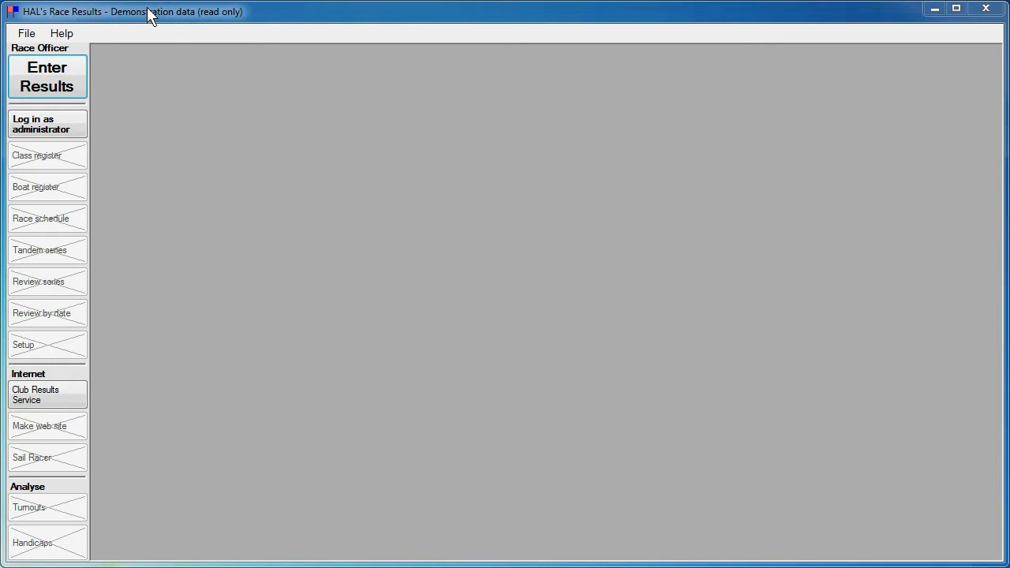
Step: Browse the File and Help menus and view the program's version information
click(27, 34)
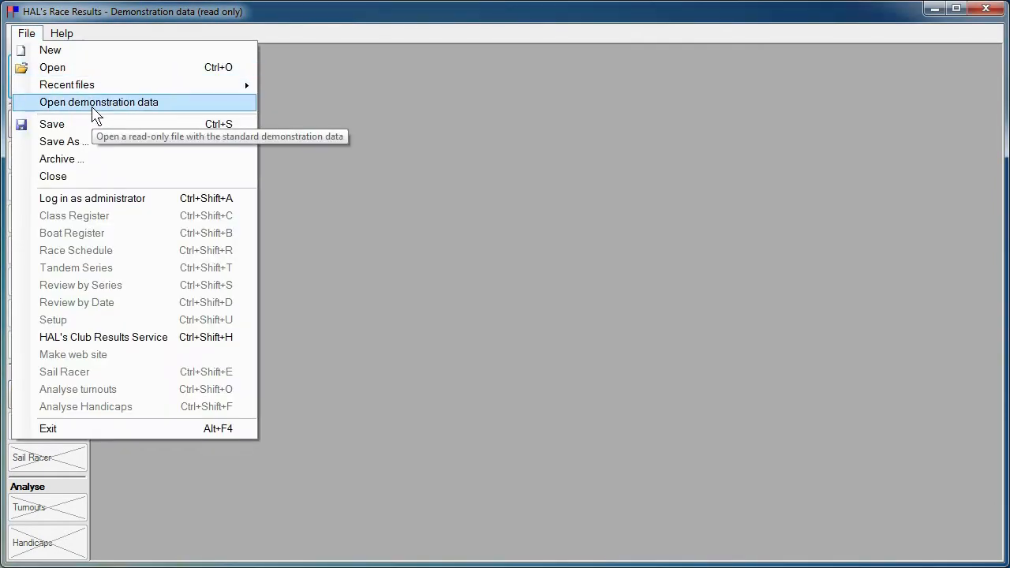
click(398, 168)
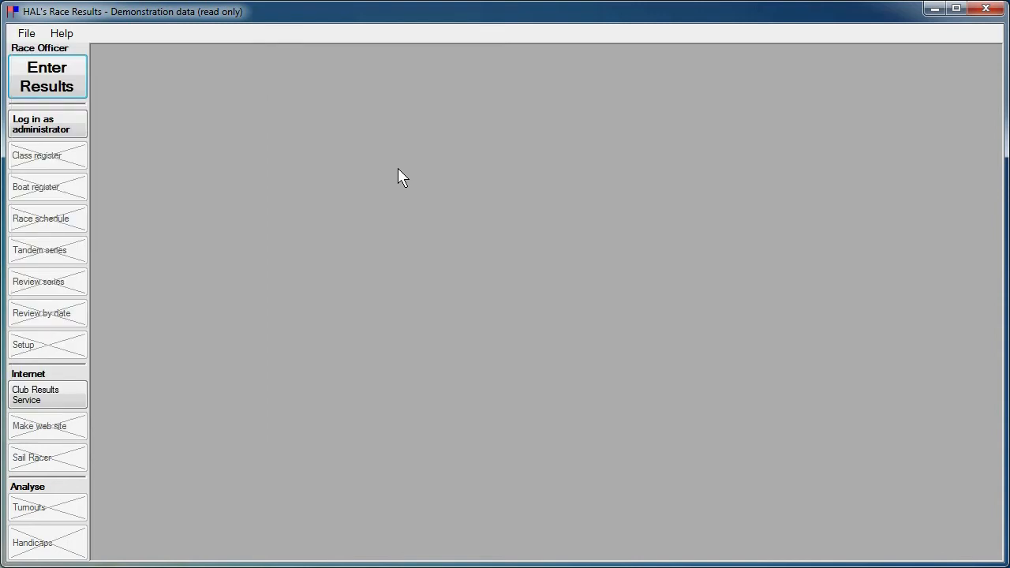
click(57, 35)
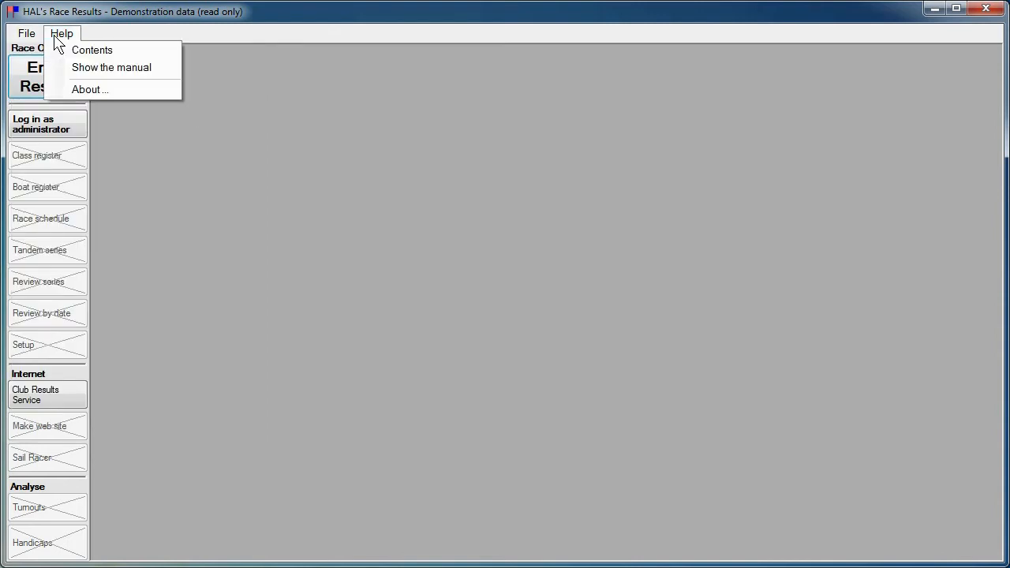
click(85, 87)
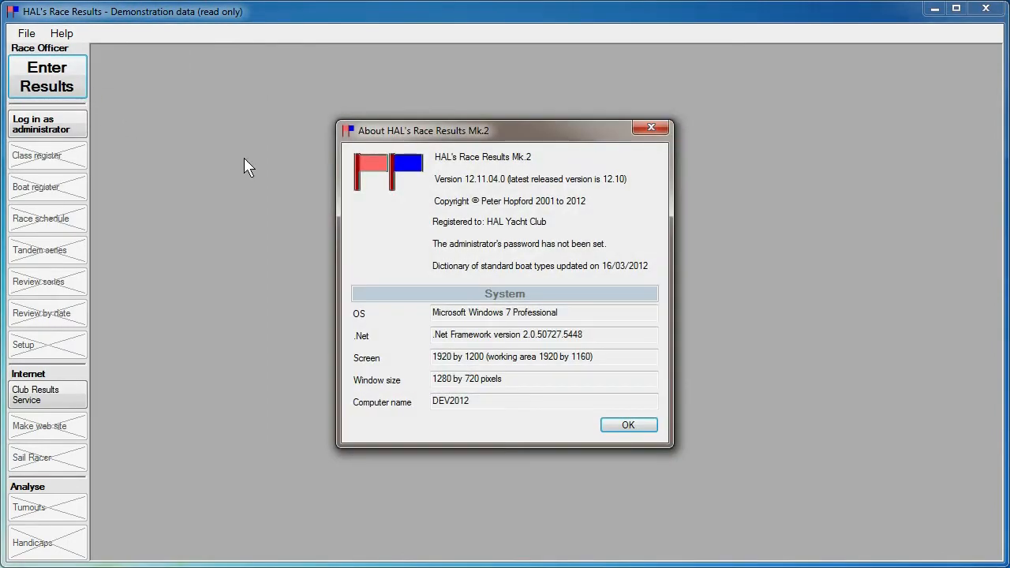
click(626, 425)
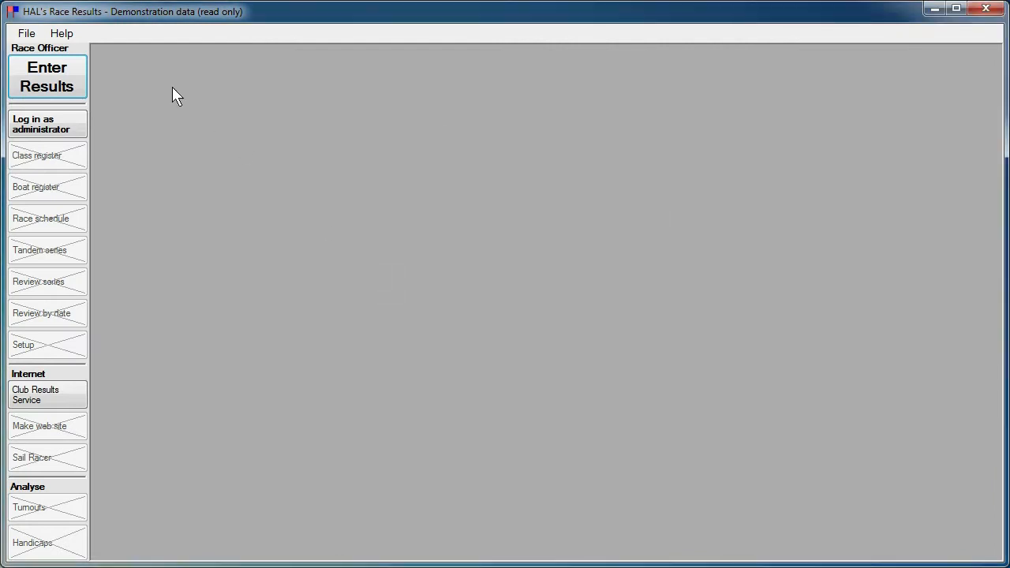
click(63, 35)
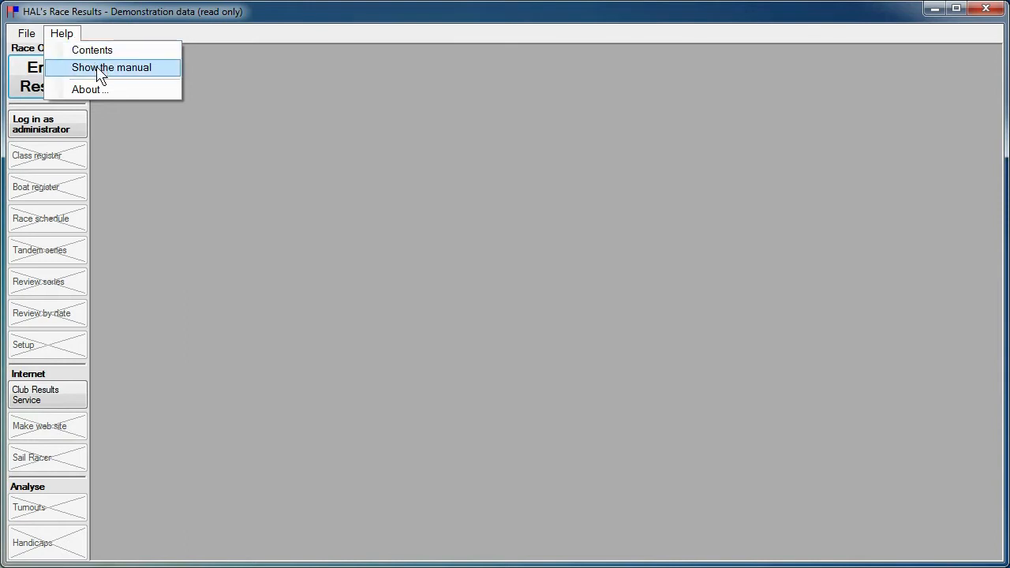
click(192, 162)
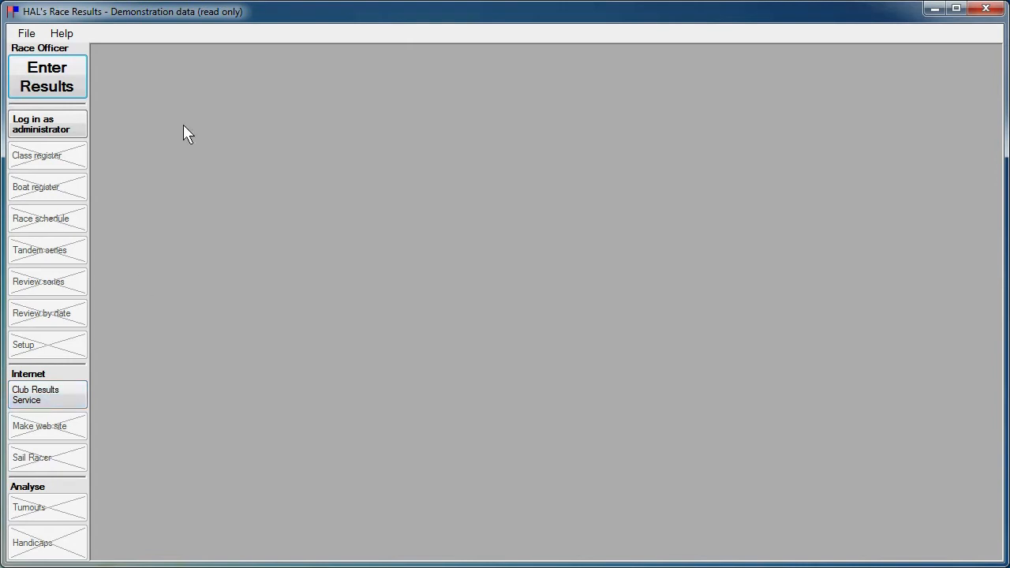
Step: Enter the race officer's name and a west wind of 7 to 10 knots
click(206, 173)
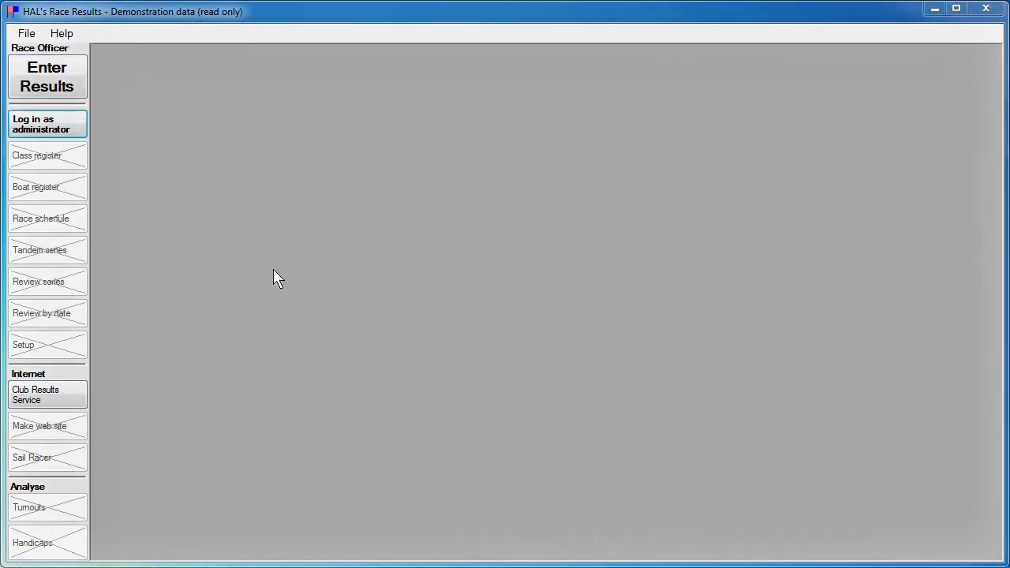
click(52, 84)
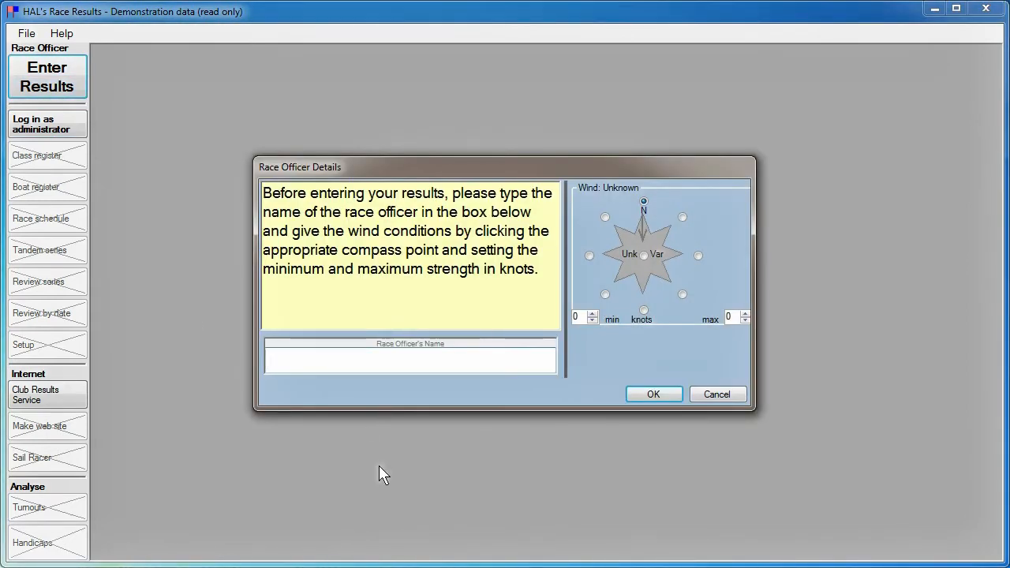
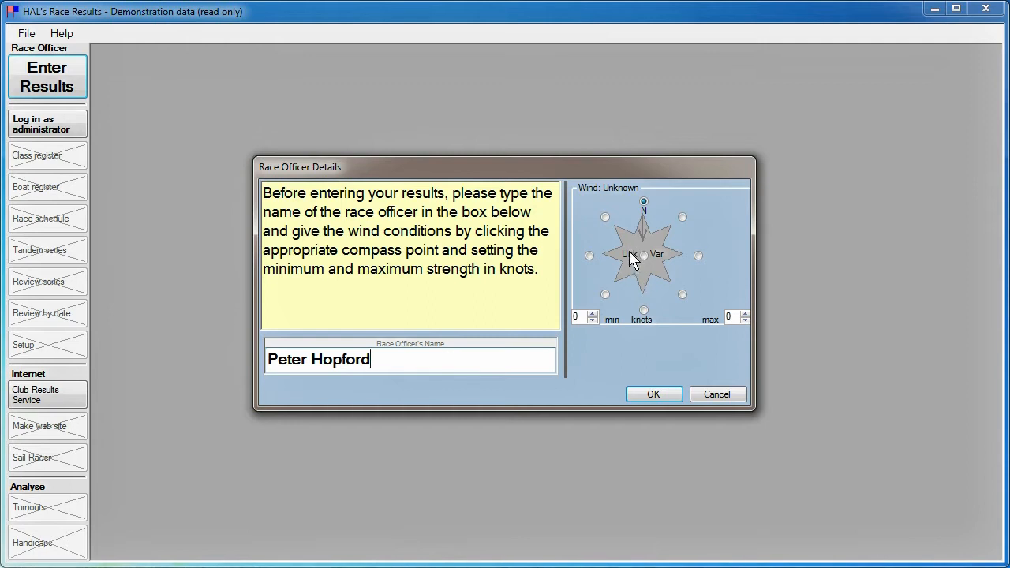
click(589, 256)
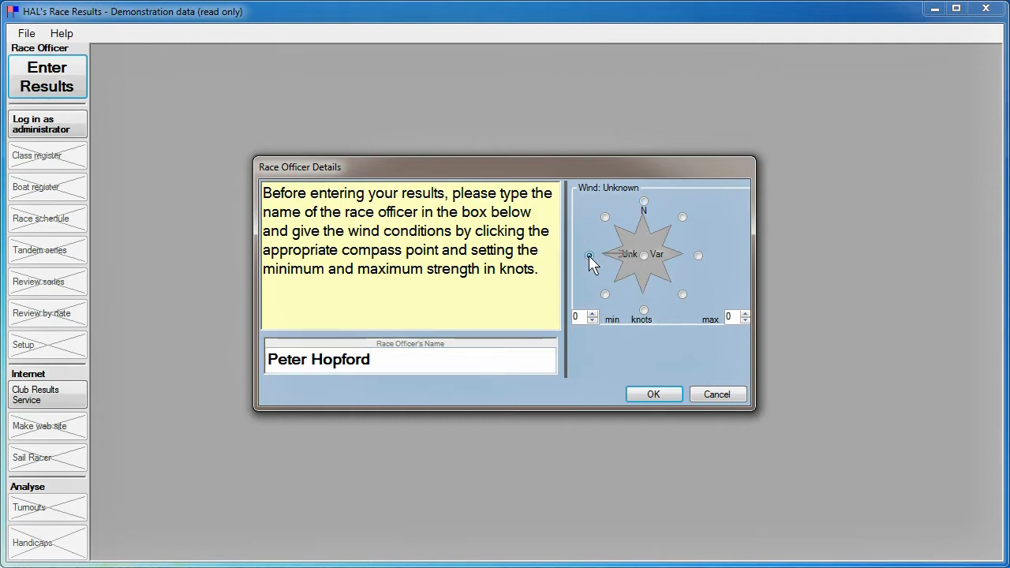
click(593, 314)
click(593, 314)
click(593, 314)
click(593, 315)
click(593, 314)
click(593, 314)
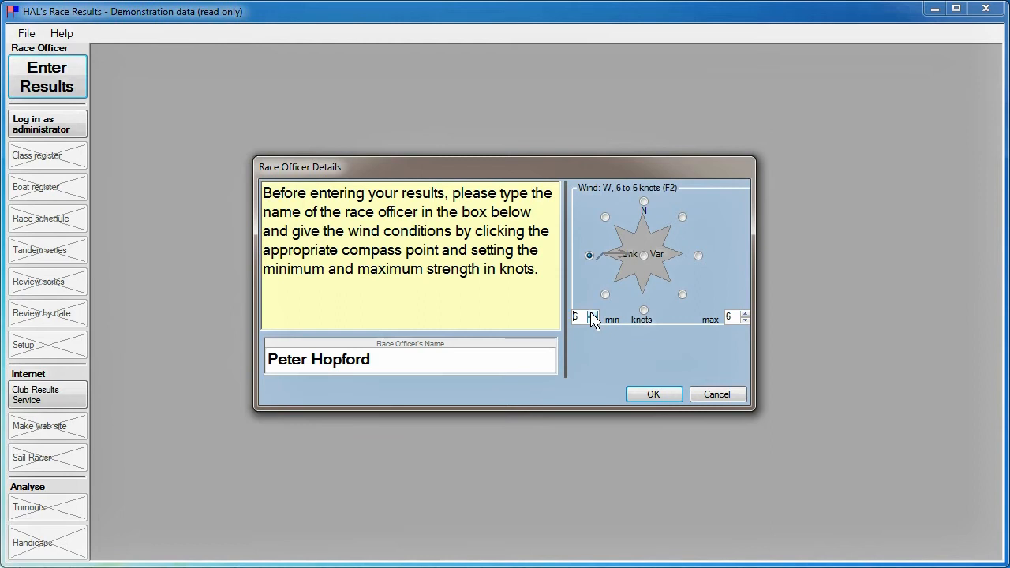
click(593, 314)
click(745, 313)
click(746, 314)
click(746, 314)
click(653, 394)
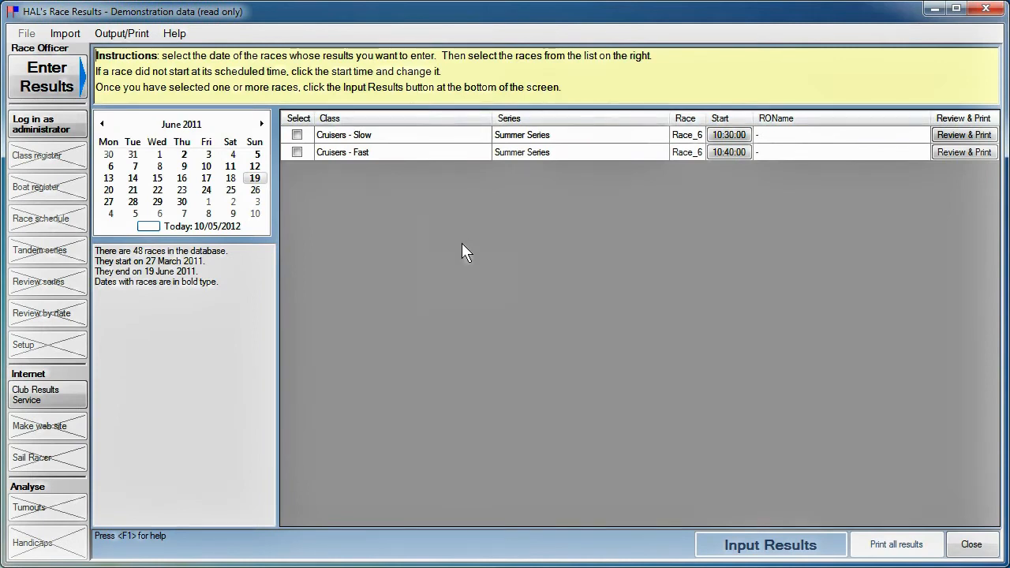
Step: Tick the Flying 15, Laser, Dinghies and Small Cats races on 2 June 2011, leaving the 19:00:00 start time unchanged
click(184, 155)
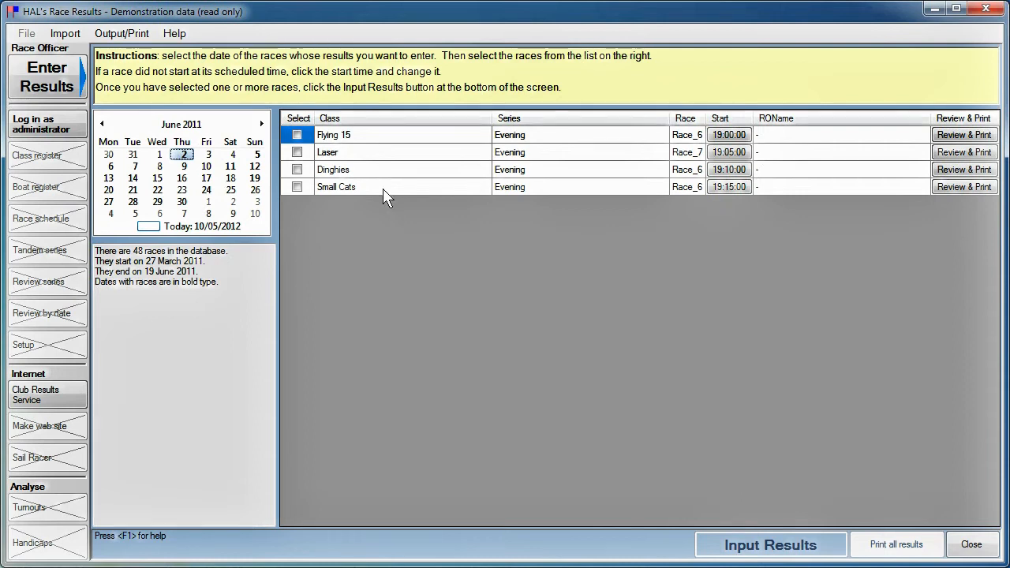
click(298, 135)
click(297, 152)
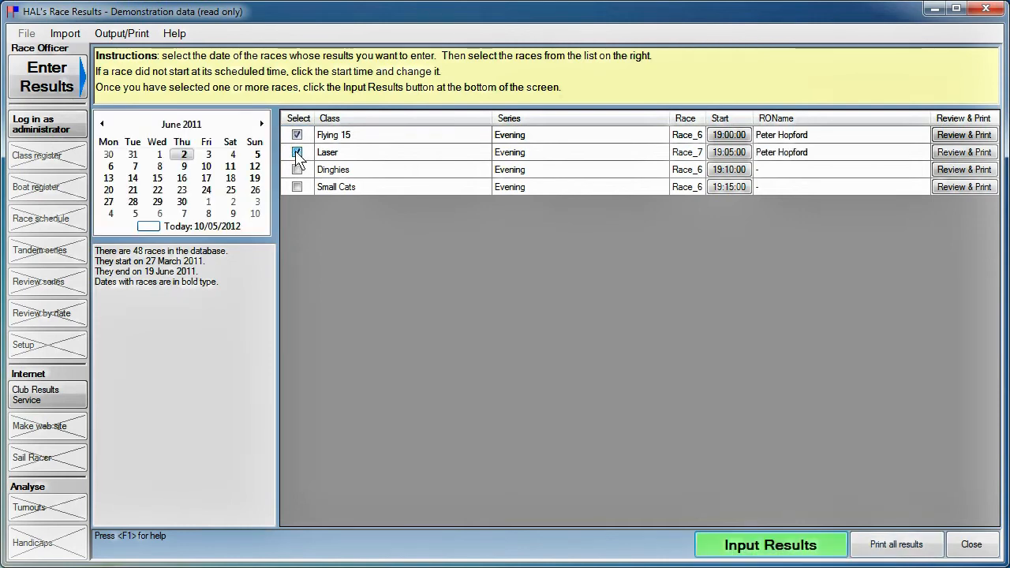
click(298, 170)
click(298, 187)
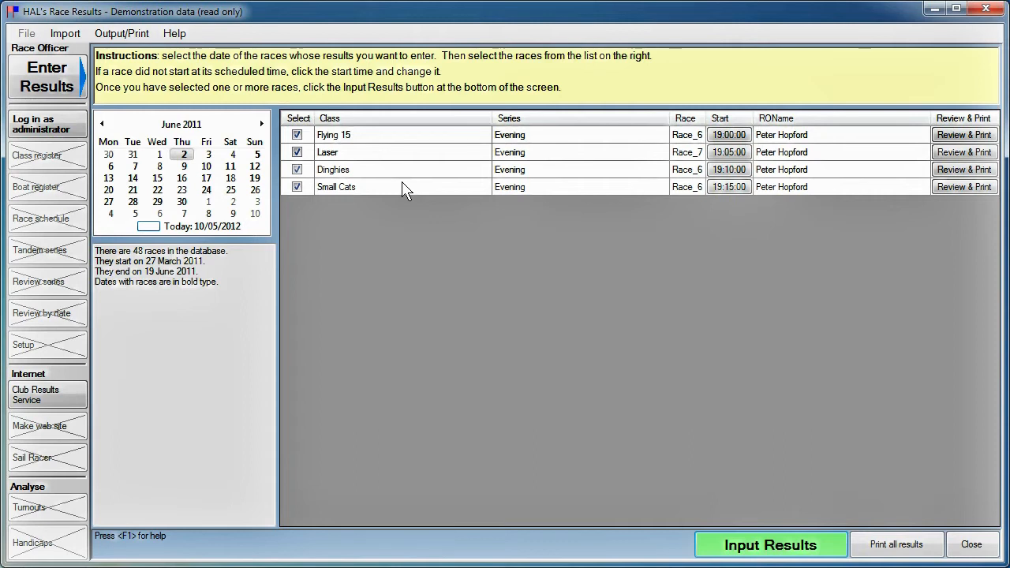
click(727, 141)
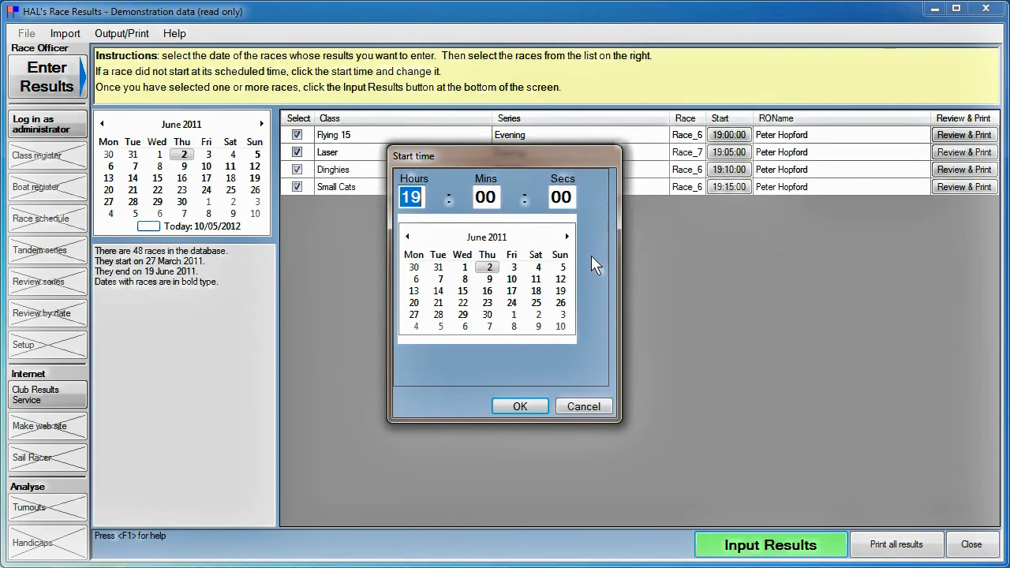
click(585, 407)
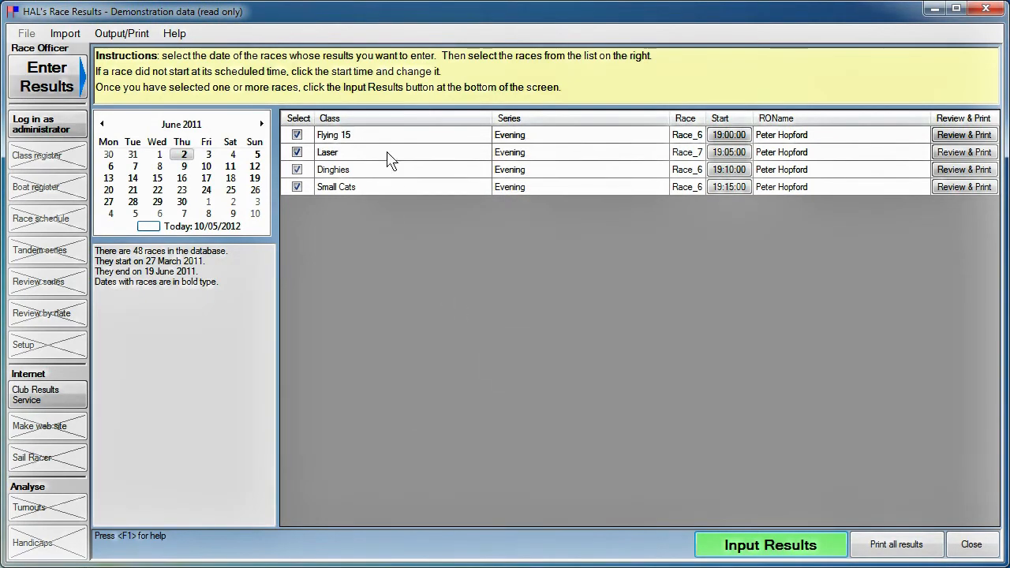
Step: Begin results entry and record Flying 15 boat 365 as first-place normal finisher
click(751, 547)
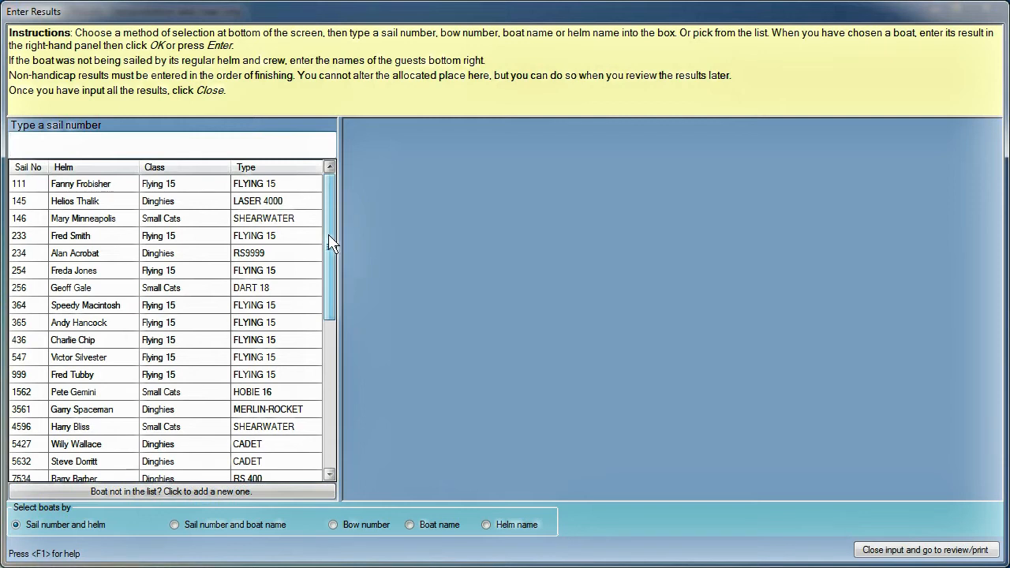
mouse_move(330, 236)
mouse_down()
mouse_move(326, 391)
mouse_move(338, 219)
mouse_up()
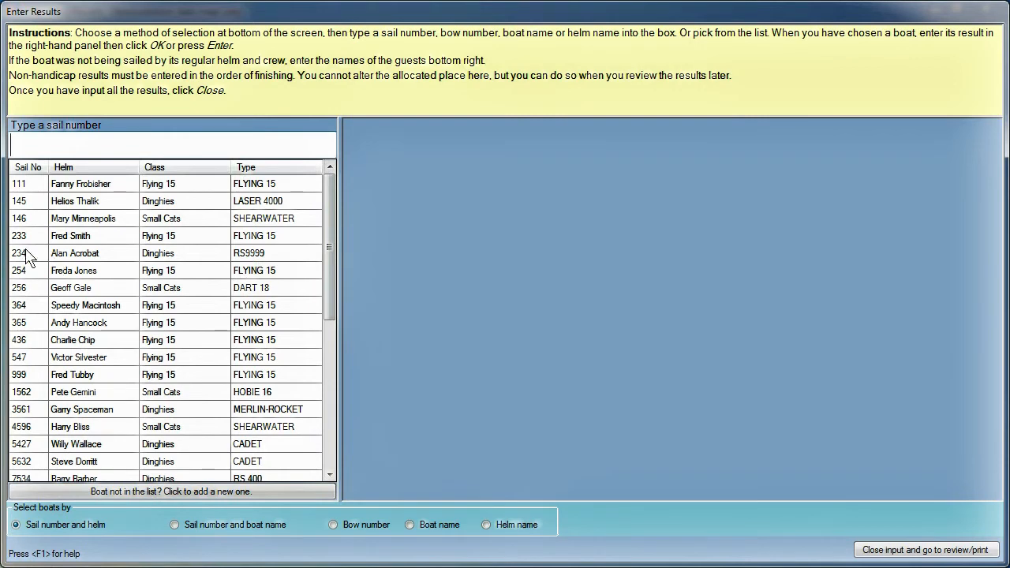
double_click(62, 327)
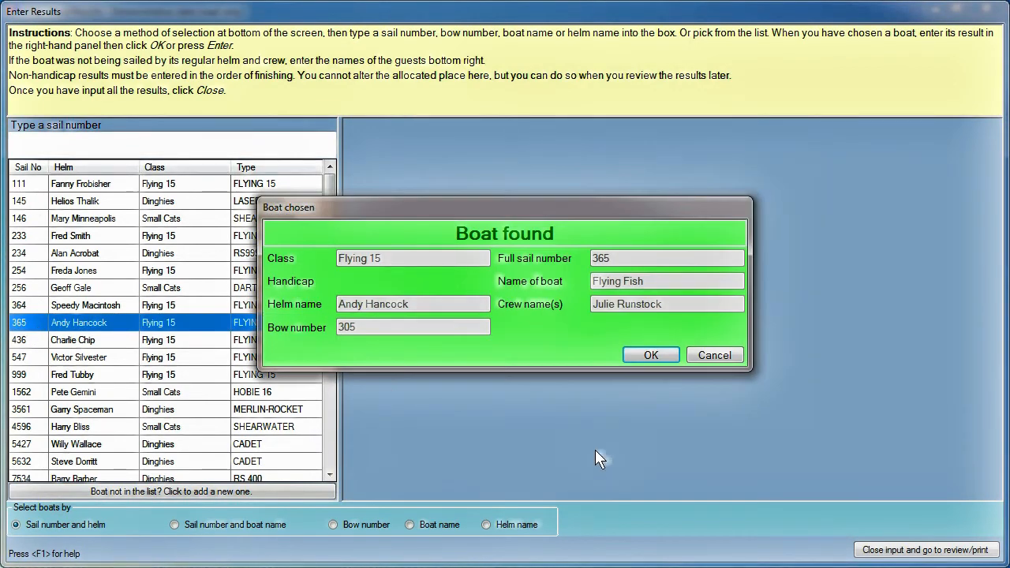
click(649, 356)
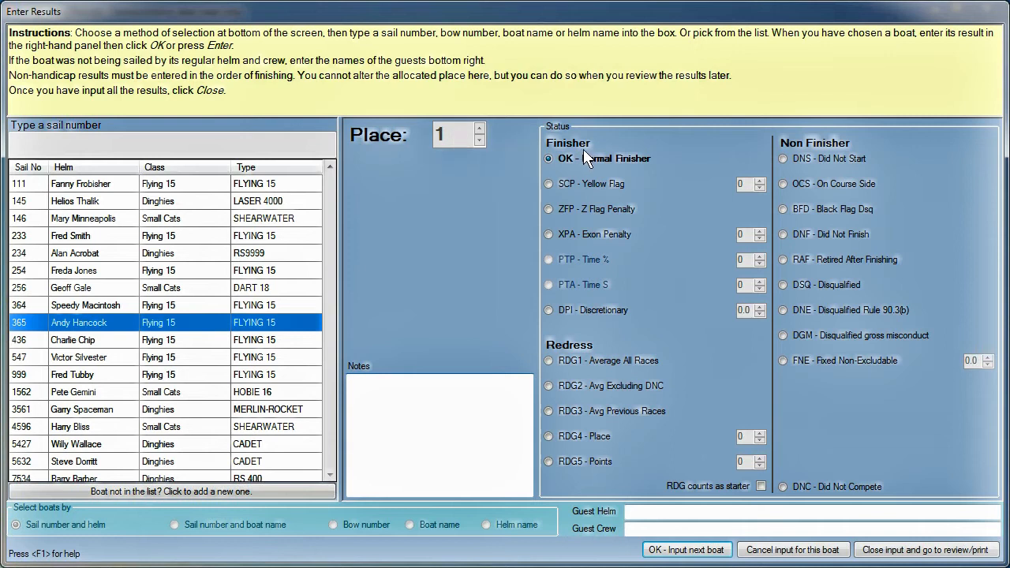
click(683, 550)
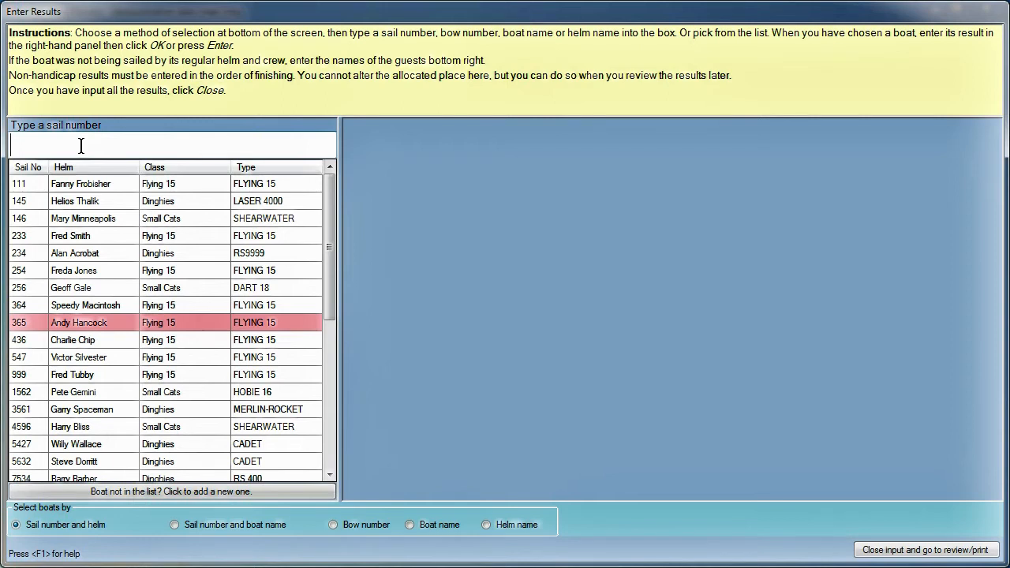
Step: Record boat 145 finishing at 20:01:52
text(14)
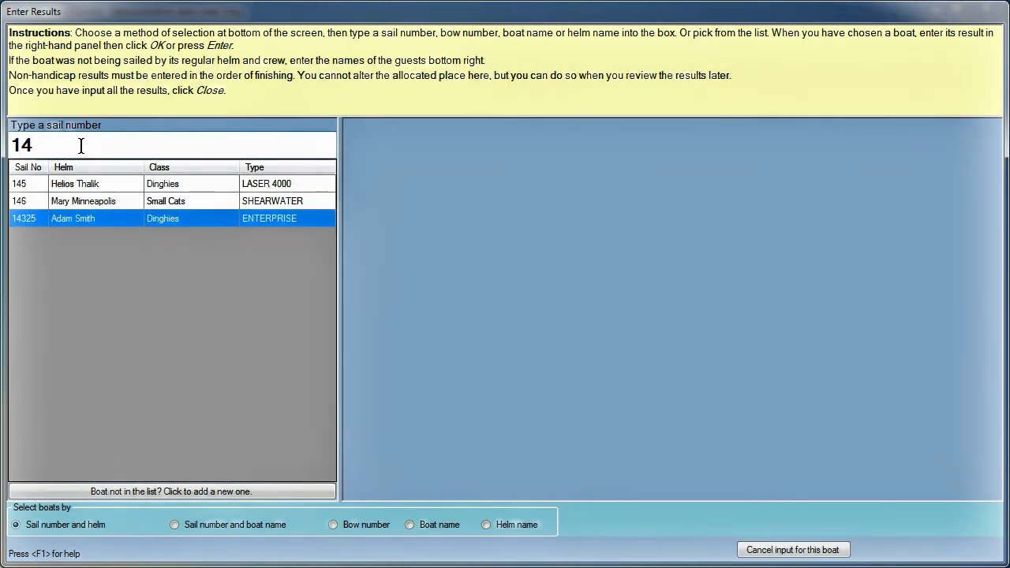
text(5)
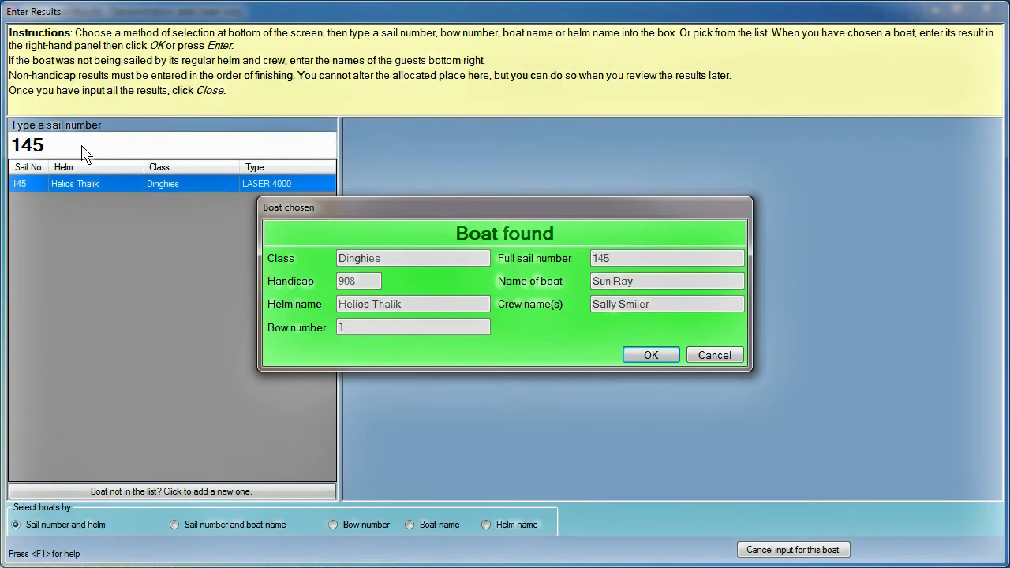
click(648, 357)
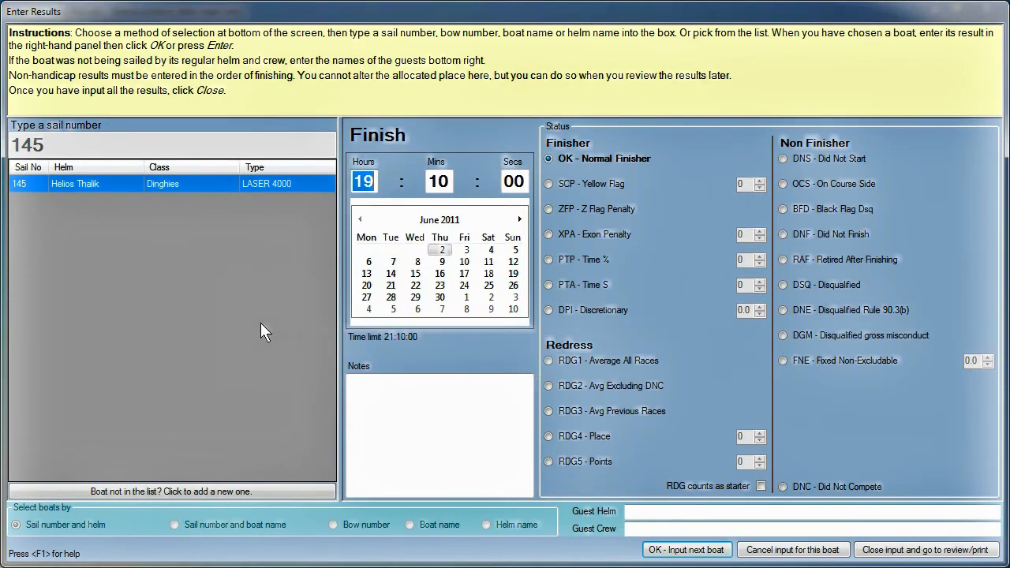
text(2001)
text(52)
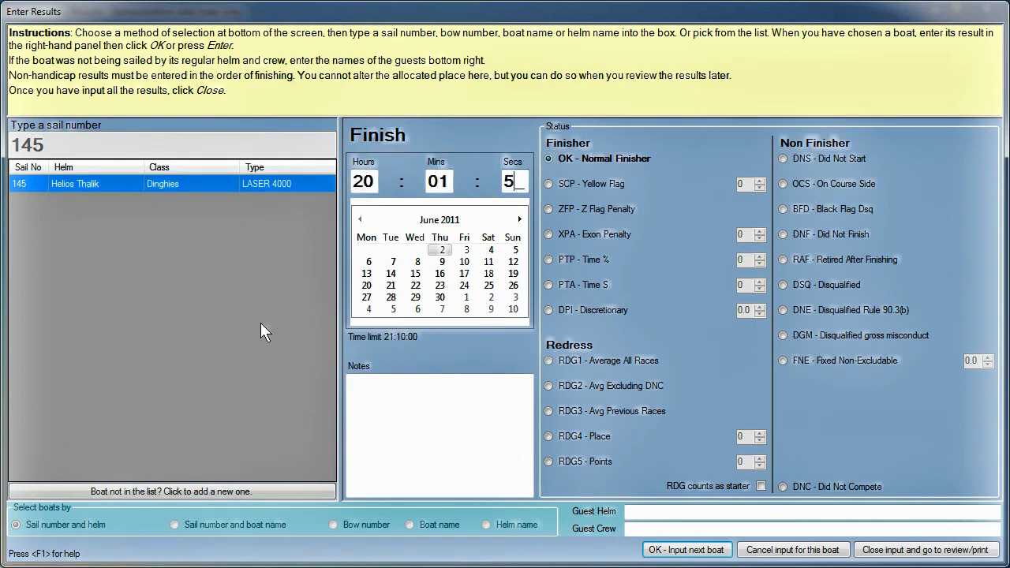
click(683, 550)
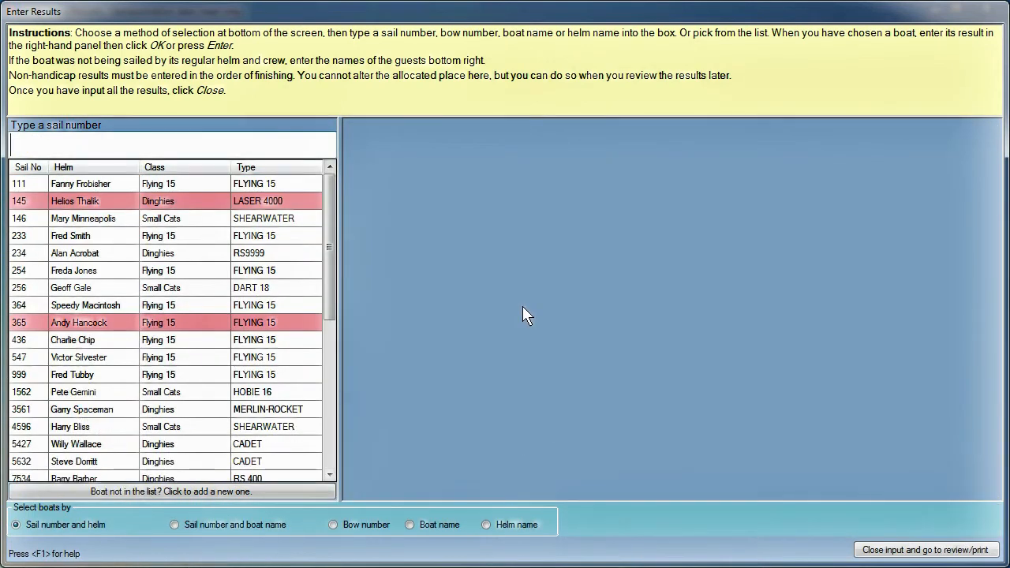
Step: Record boat 436 in second place
click(148, 150)
text(436)
key(Return)
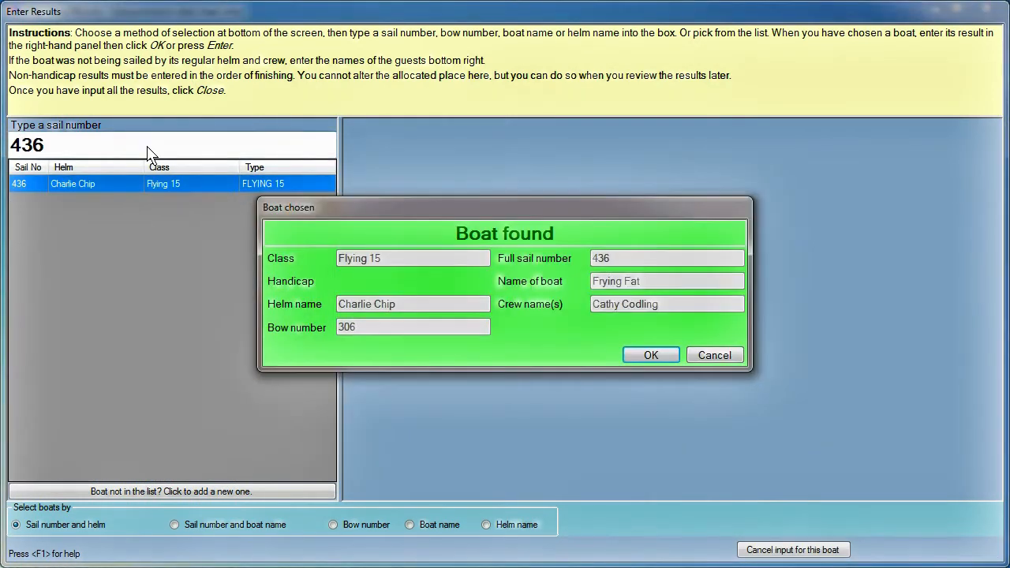
key(Return)
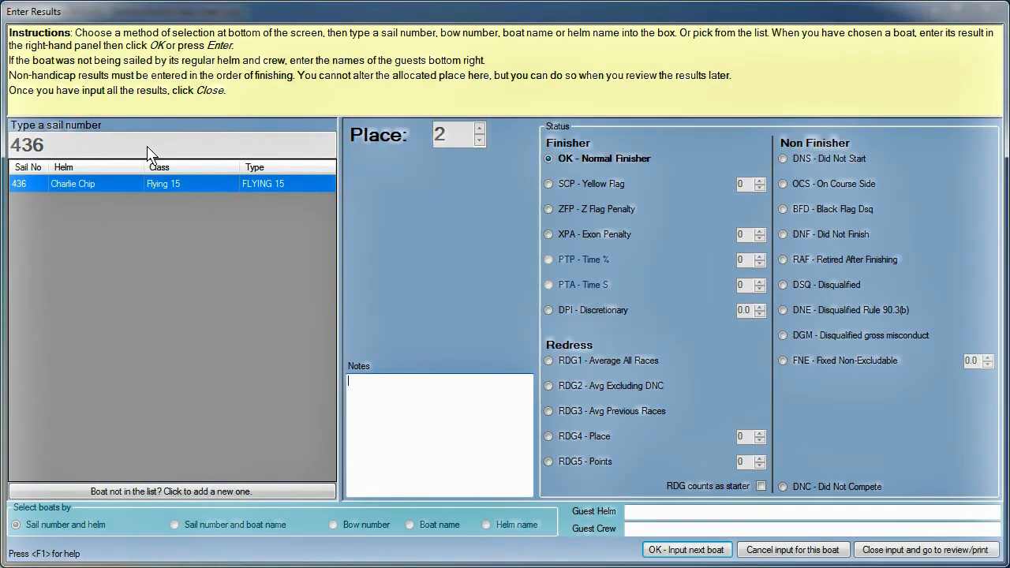
click(679, 549)
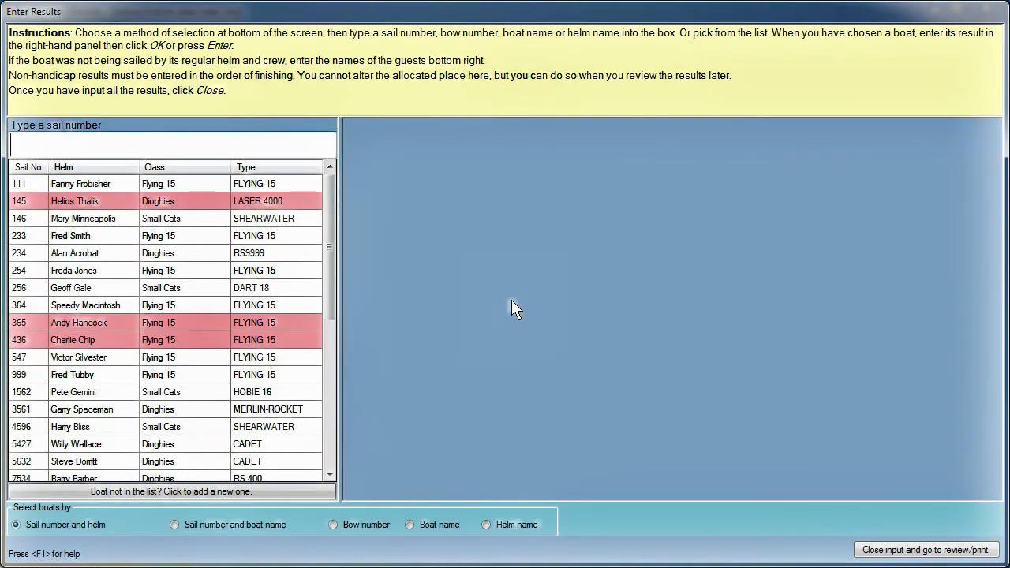
Step: Record boat 3561 finishing at 20:02:53
text(3561)
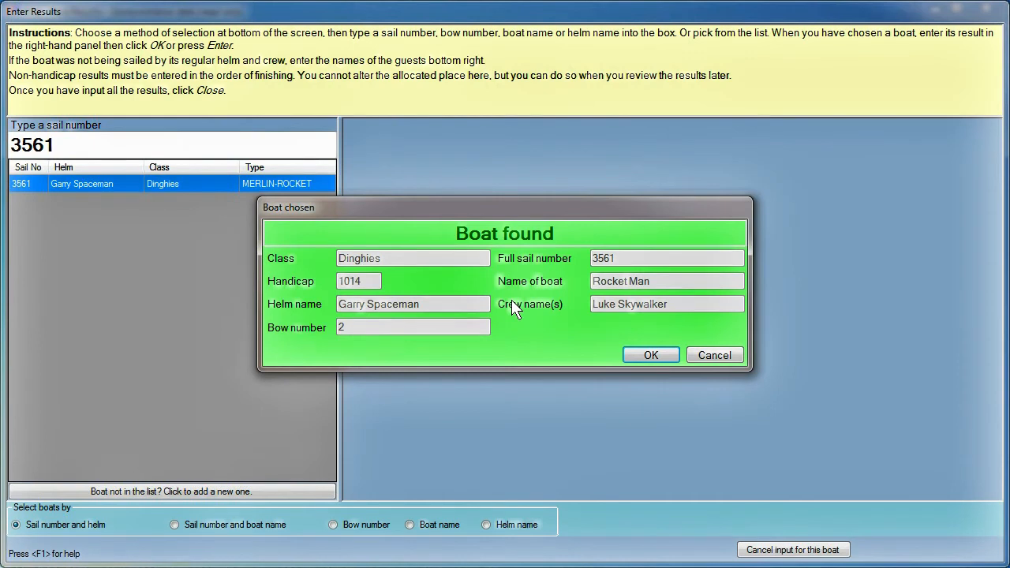
key(Return)
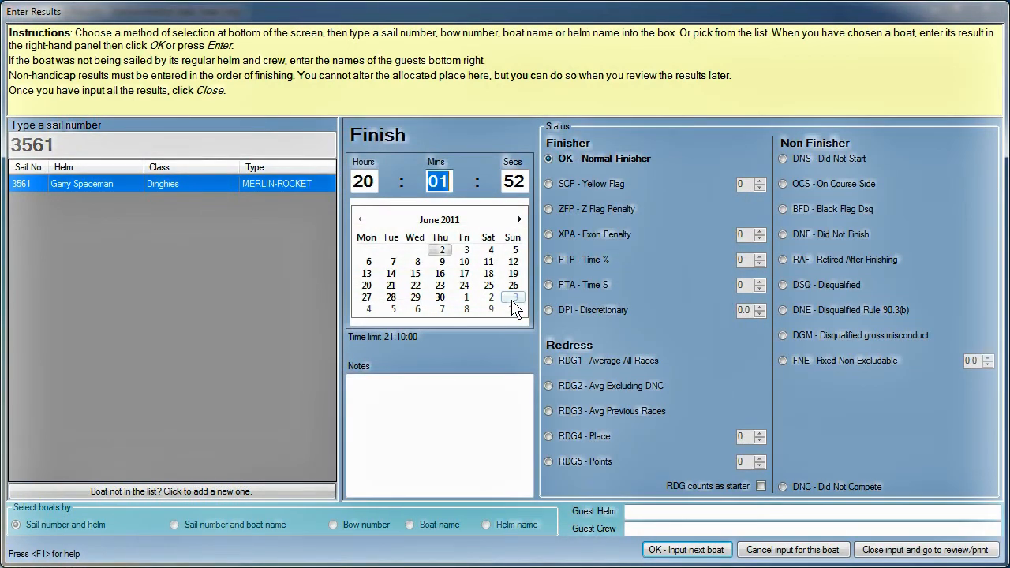
text(02)
text(53)
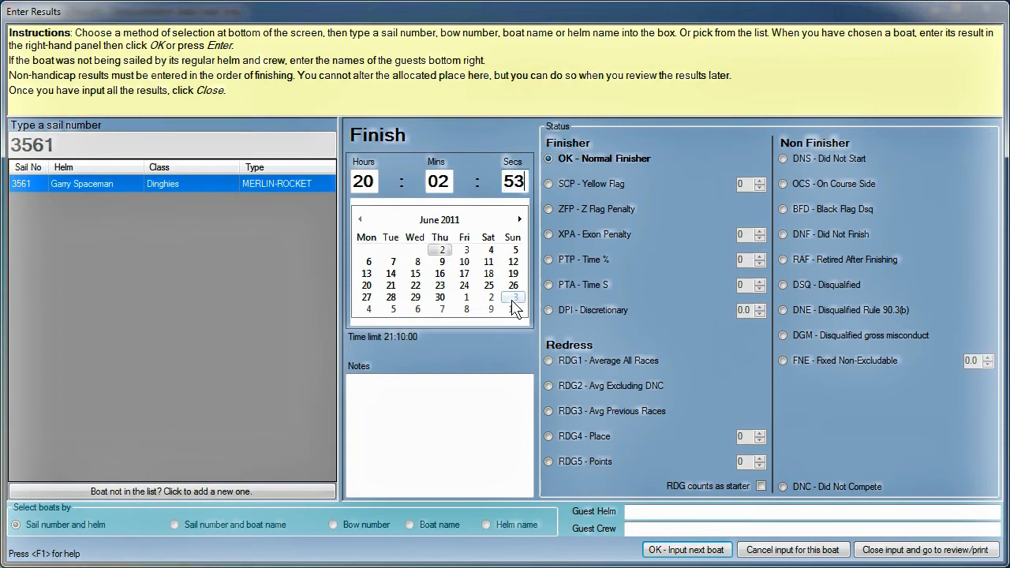
click(717, 549)
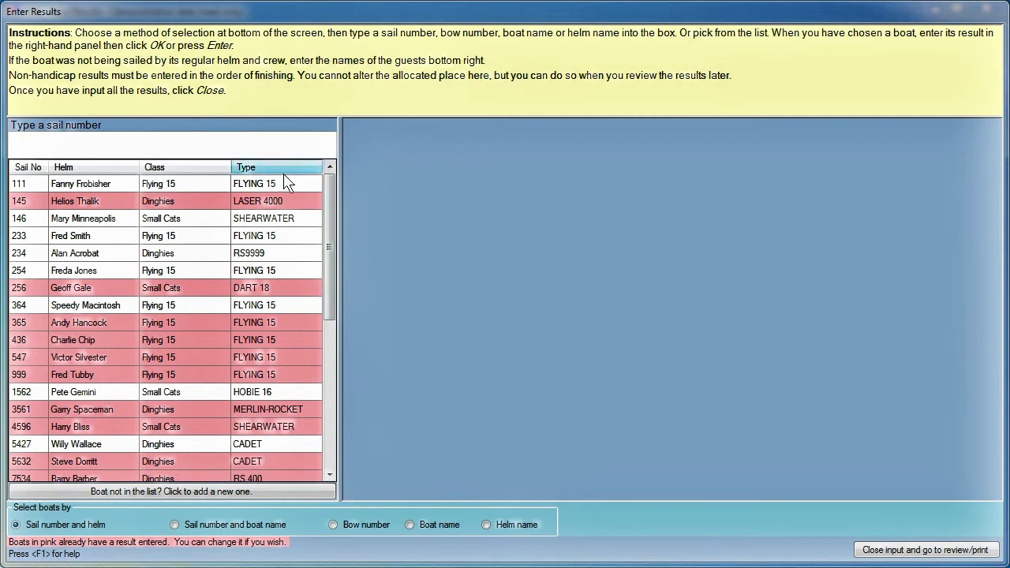
Step: Record boat 7923 finishing at 20:05:23 with the guest crew member's name entered
click(221, 145)
text(7923)
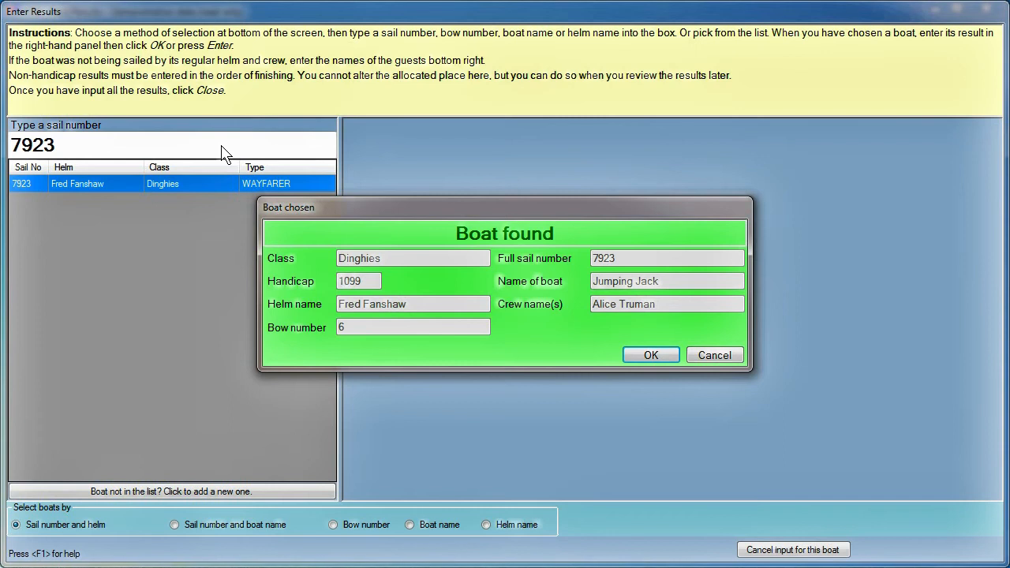
key(Return)
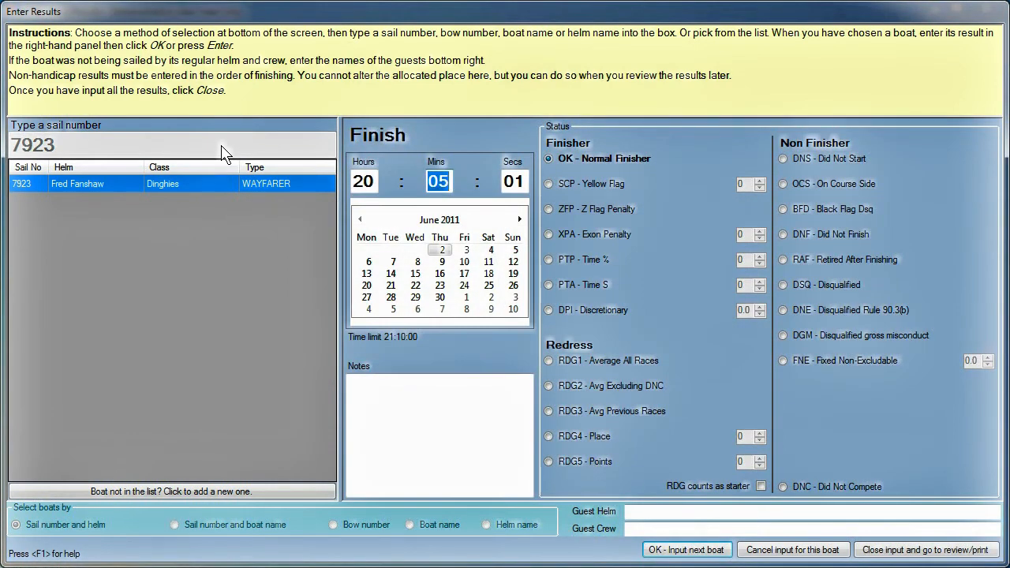
key(Tab)
text(23)
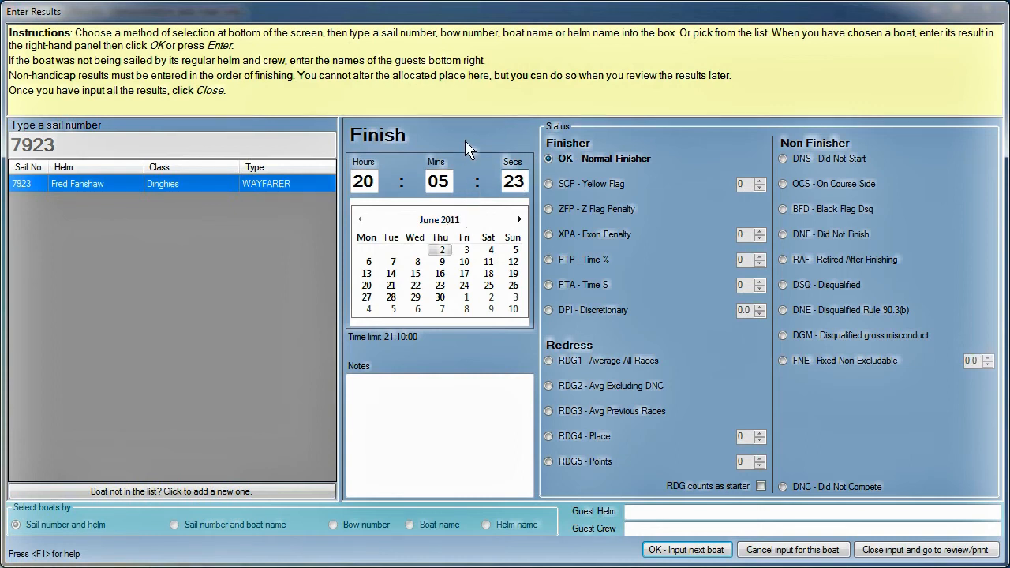
click(640, 529)
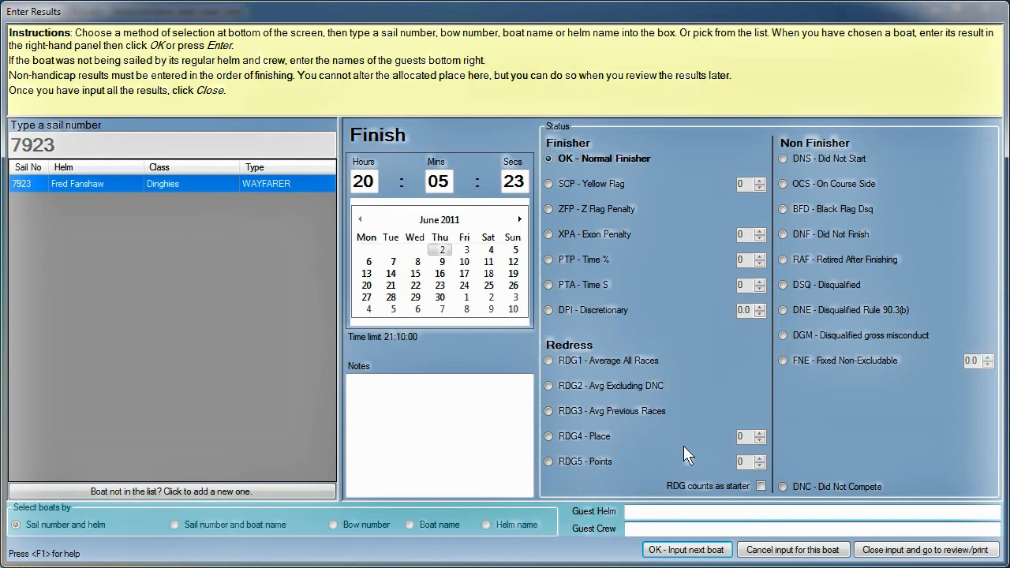
click(630, 529)
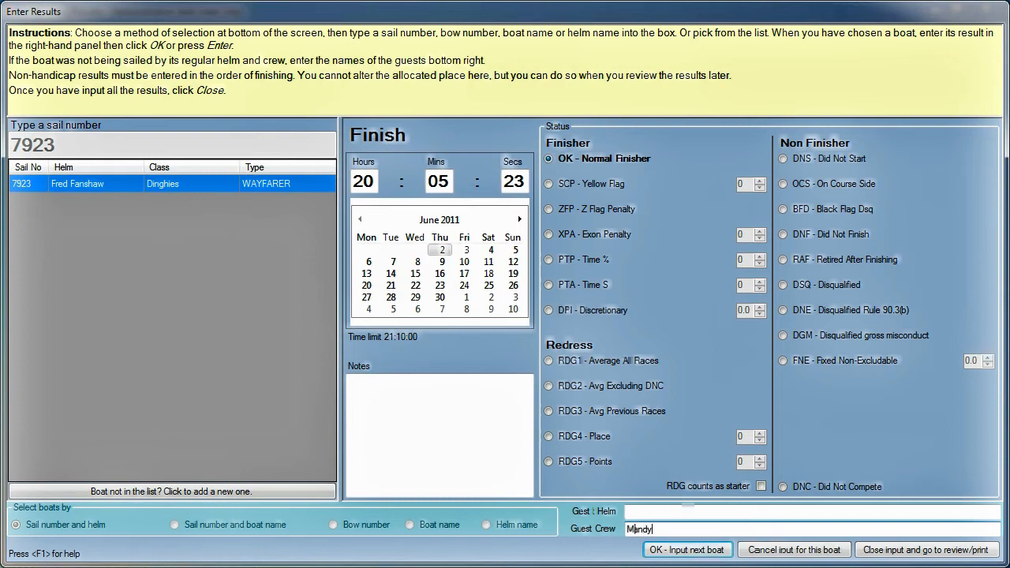
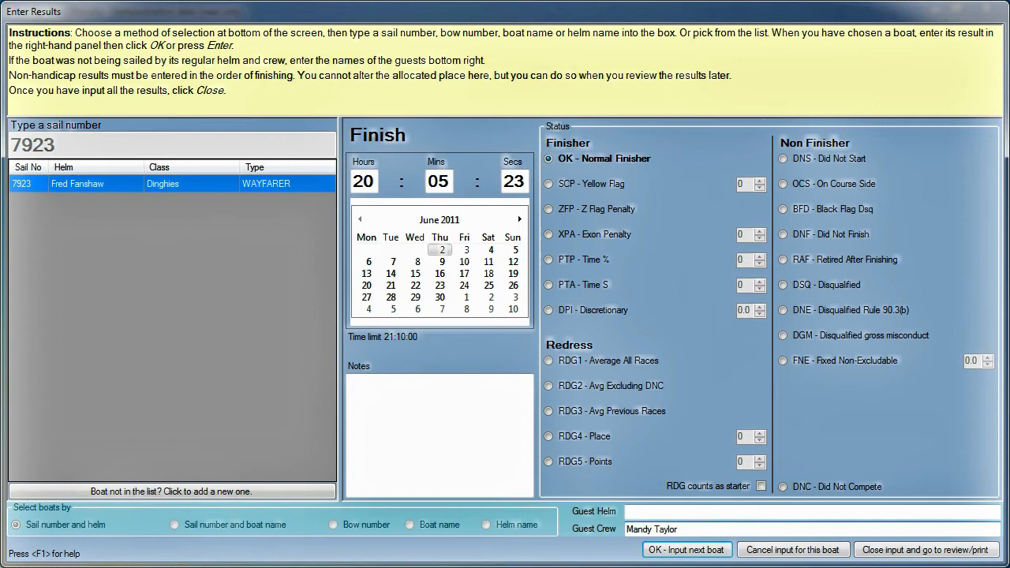
click(685, 550)
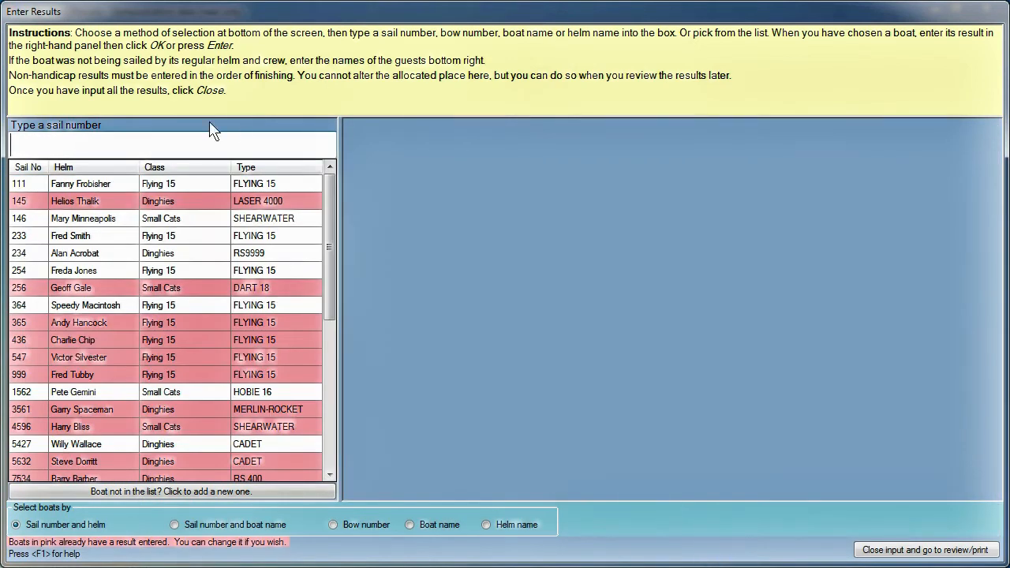
Step: Record boat 364 fifth and boat 183456, then dismiss the no-such-boat warning for 1985
text(364)
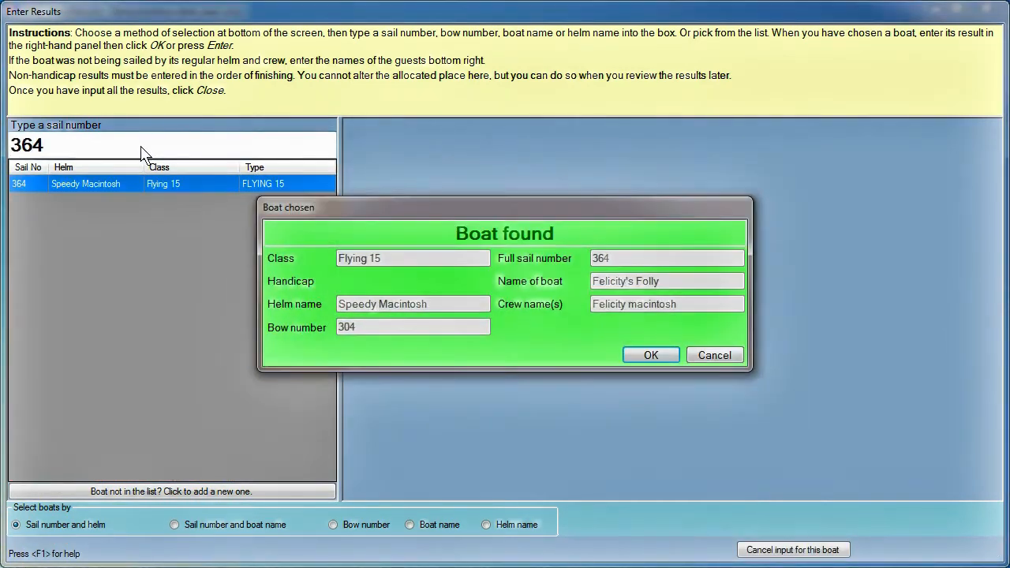
key(Return)
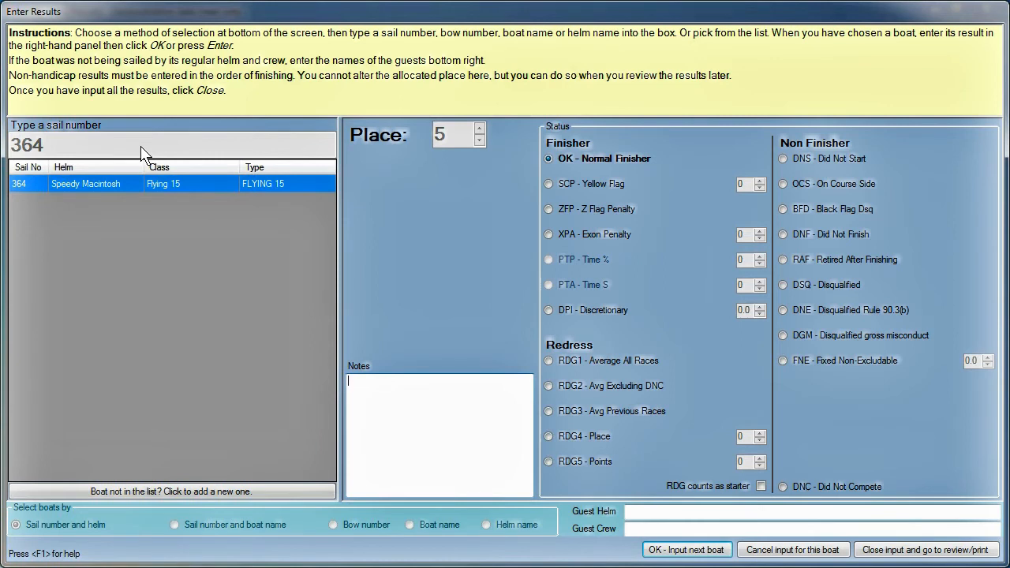
key(Return)
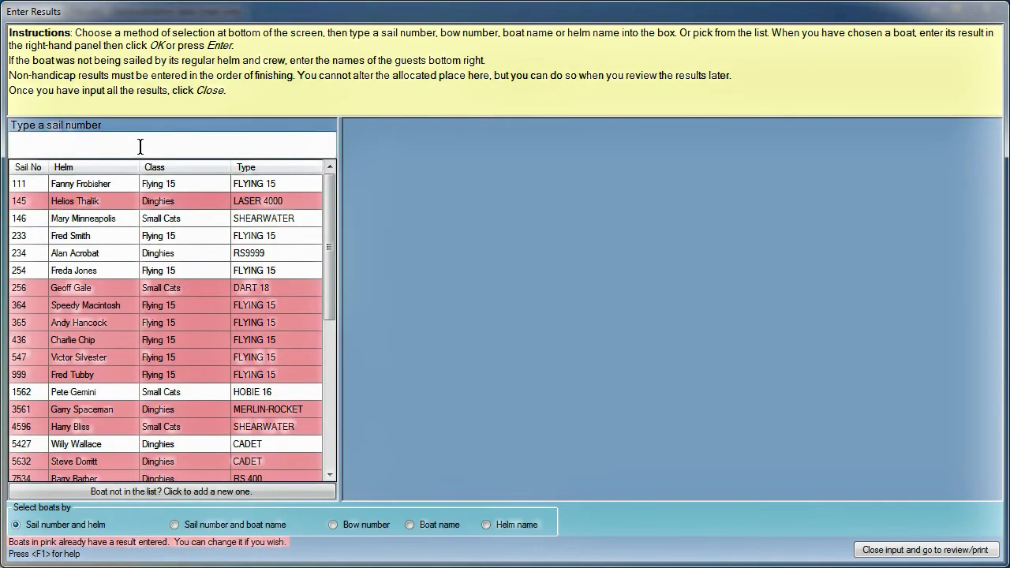
text(1)
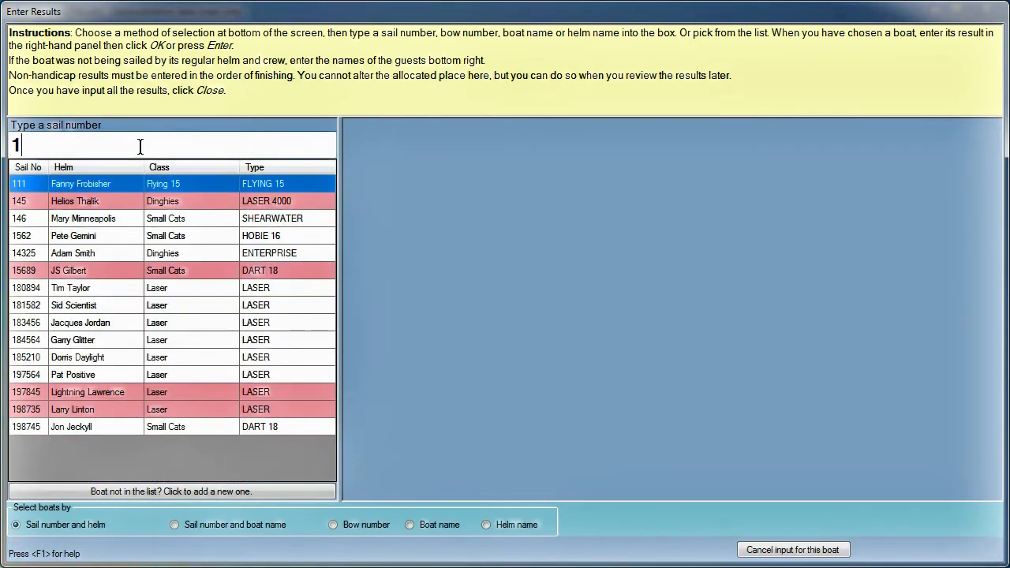
text(83456)
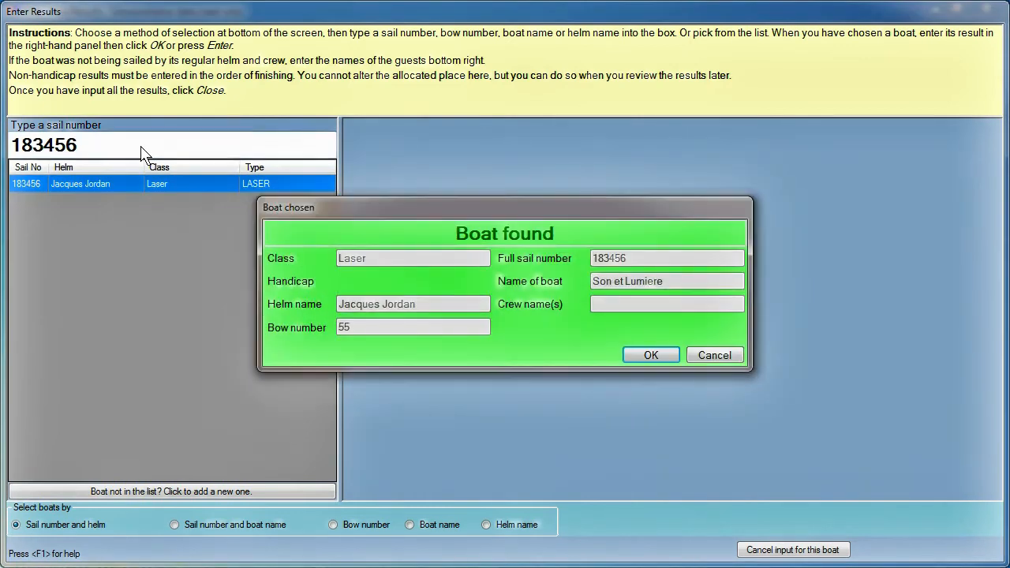
key(Return)
key(Return)
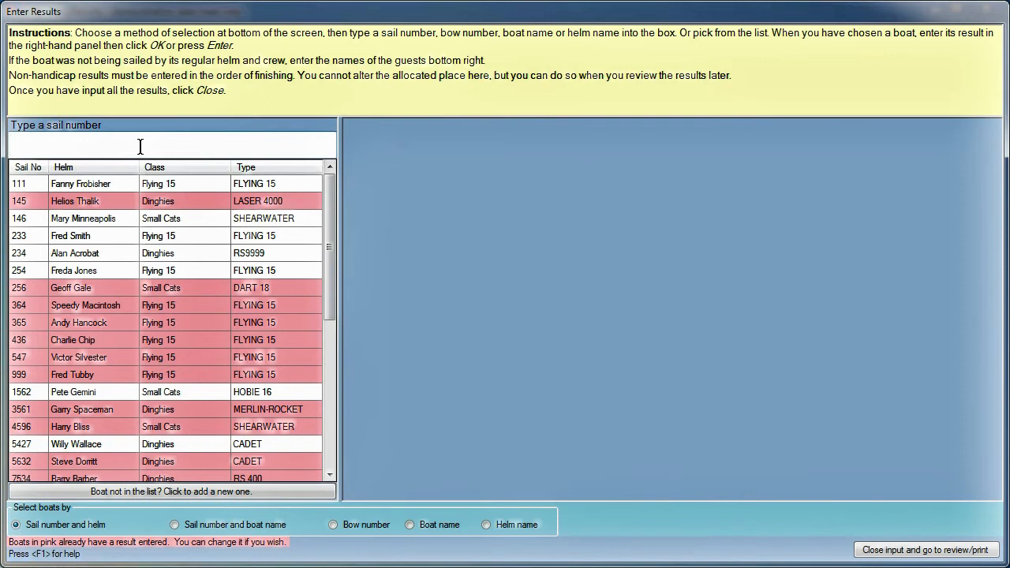
text(198)
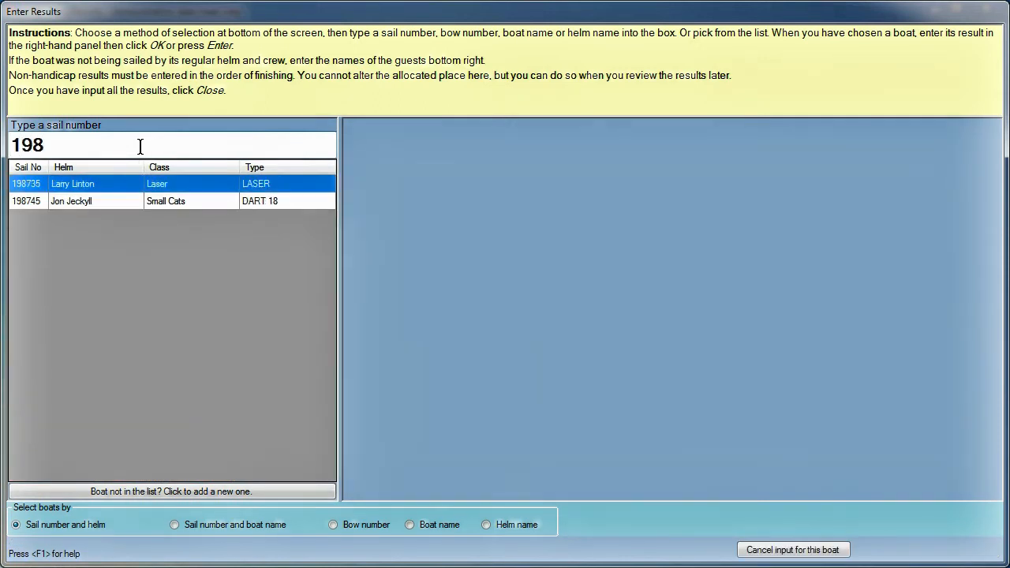
text(5)
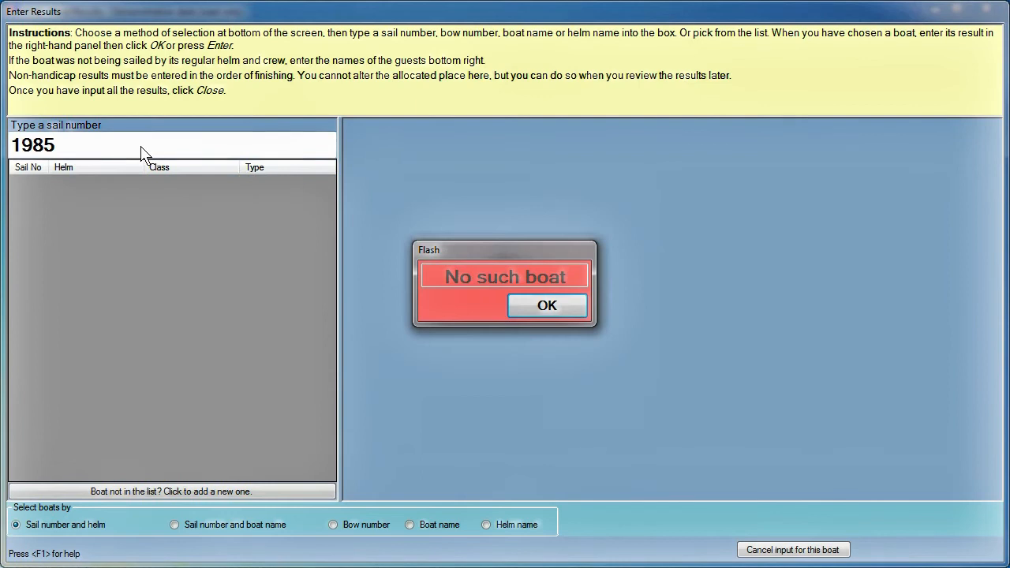
click(547, 306)
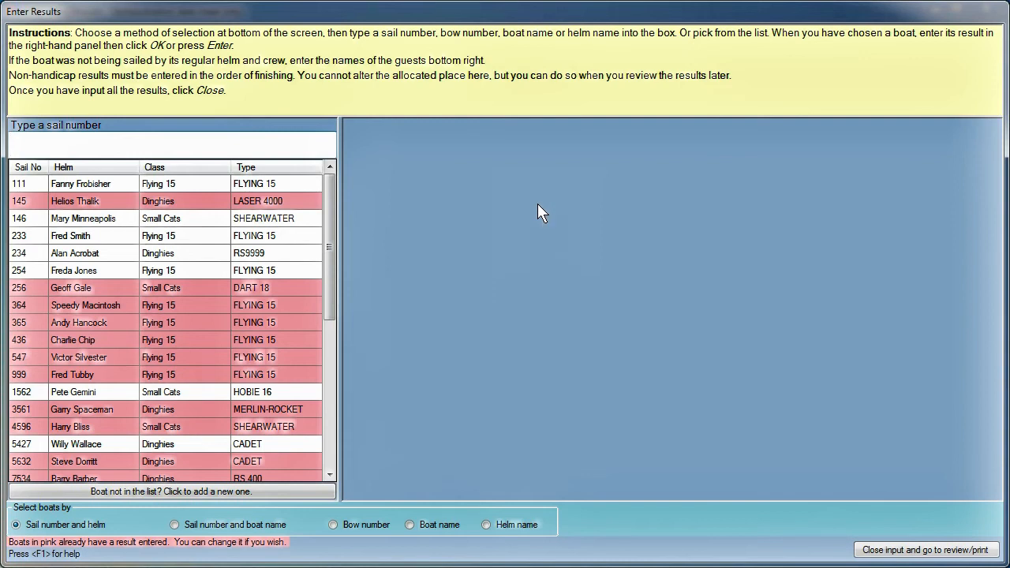
Step: Add Laser sail 198574, named 'Star Wars', with its helm's name to the register
click(168, 491)
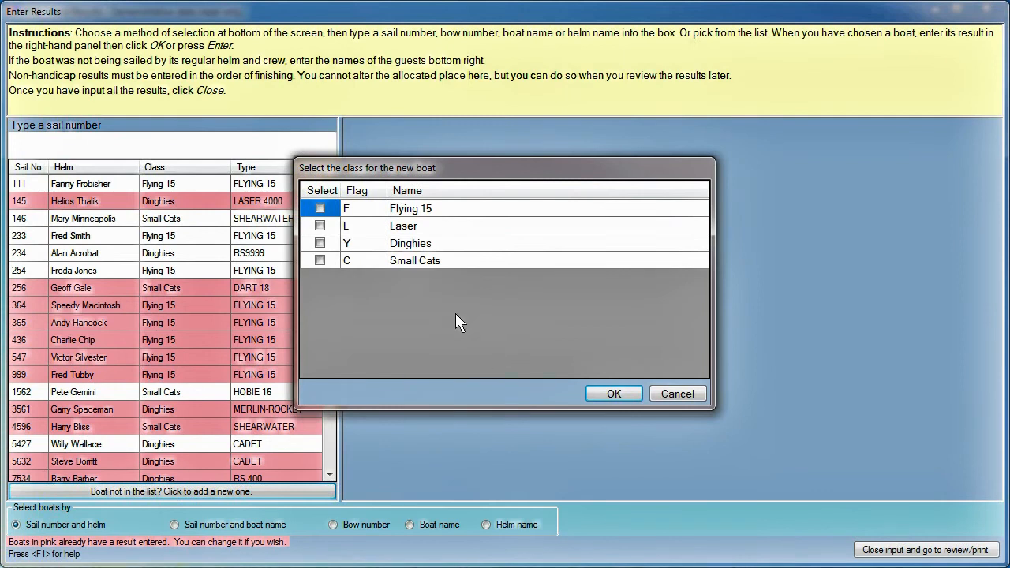
click(320, 227)
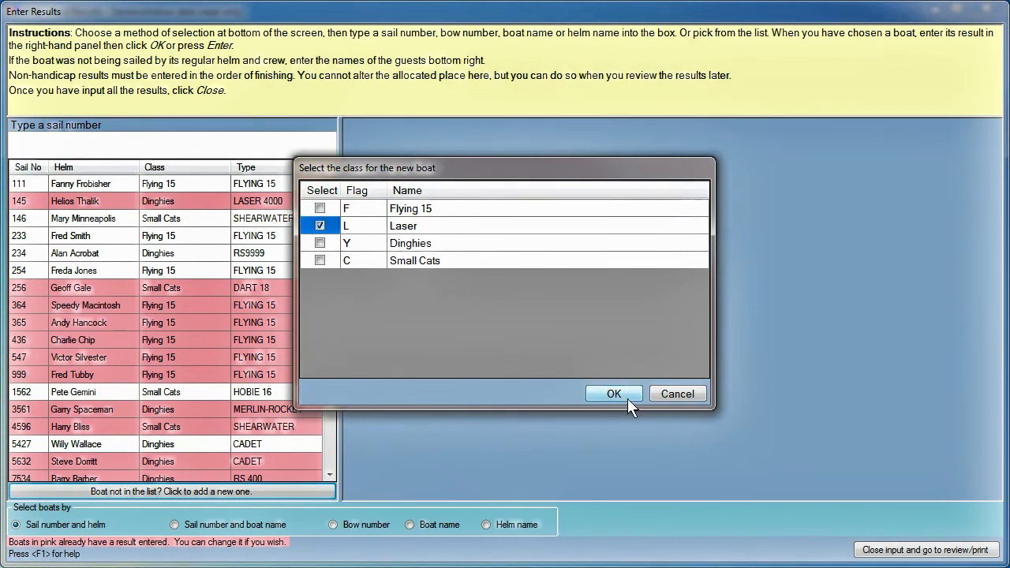
click(619, 393)
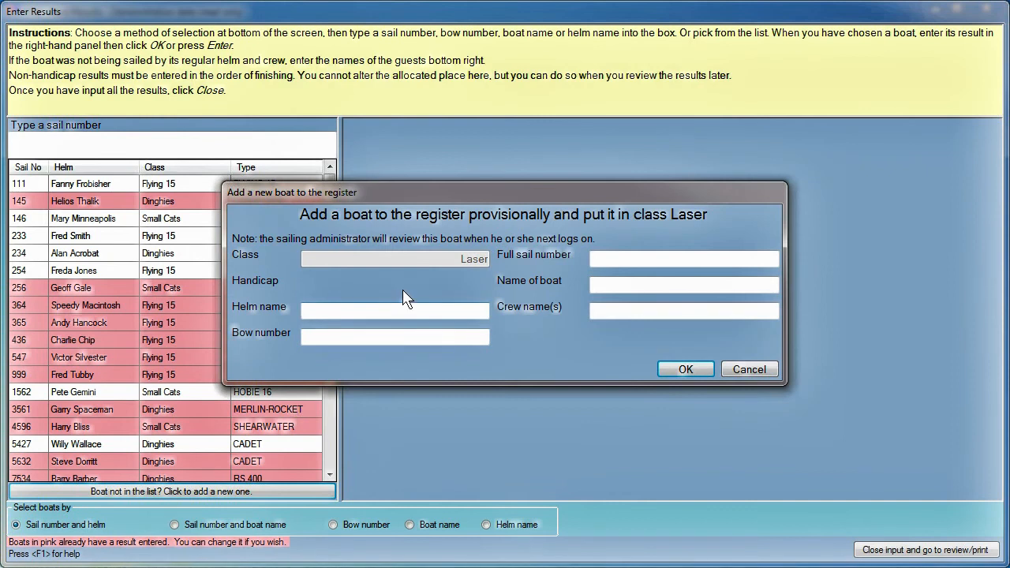
click(610, 255)
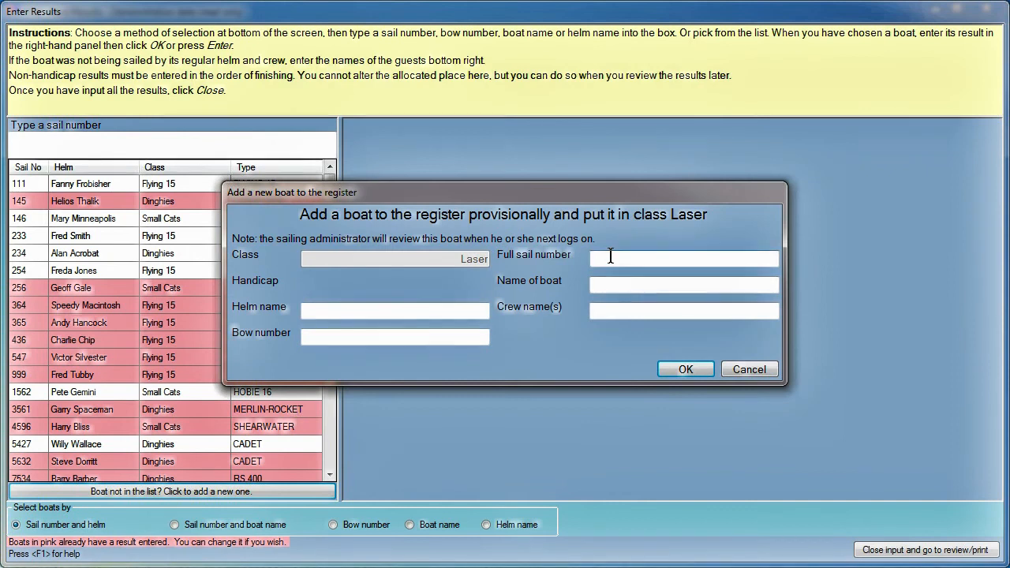
text(198574)
click(607, 292)
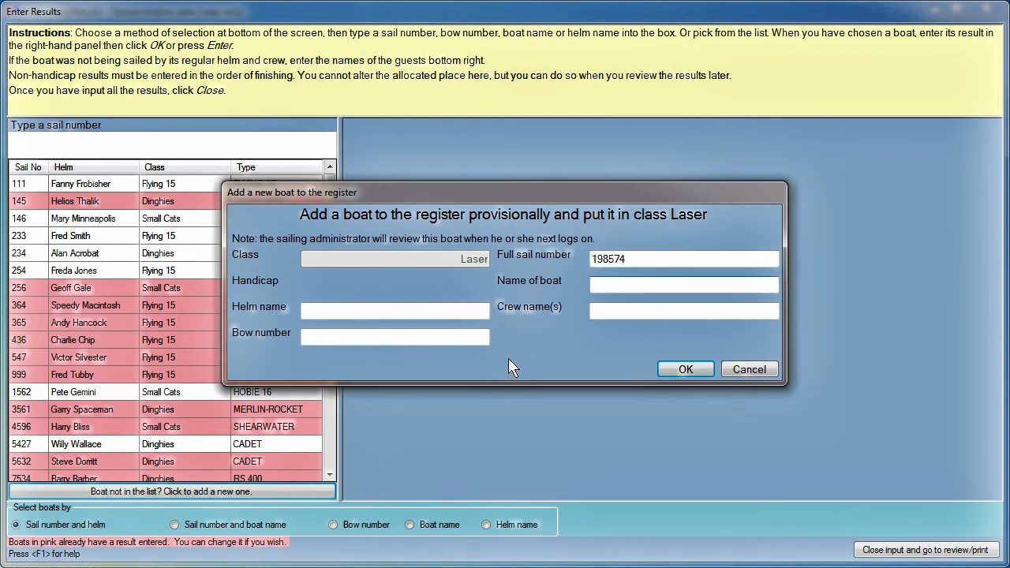
text(Star Wars)
key(Tab)
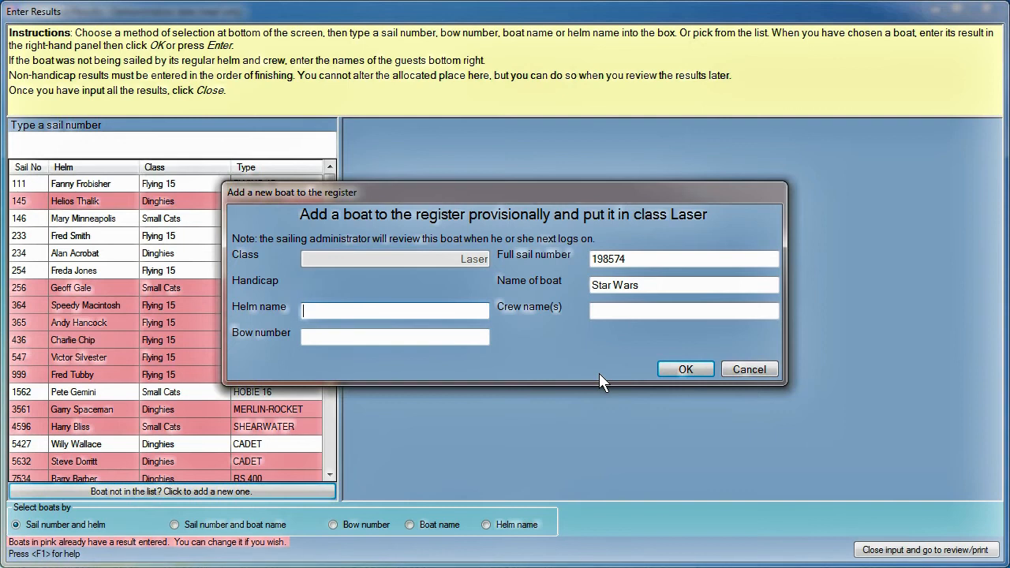
text(Jedi Master)
click(669, 368)
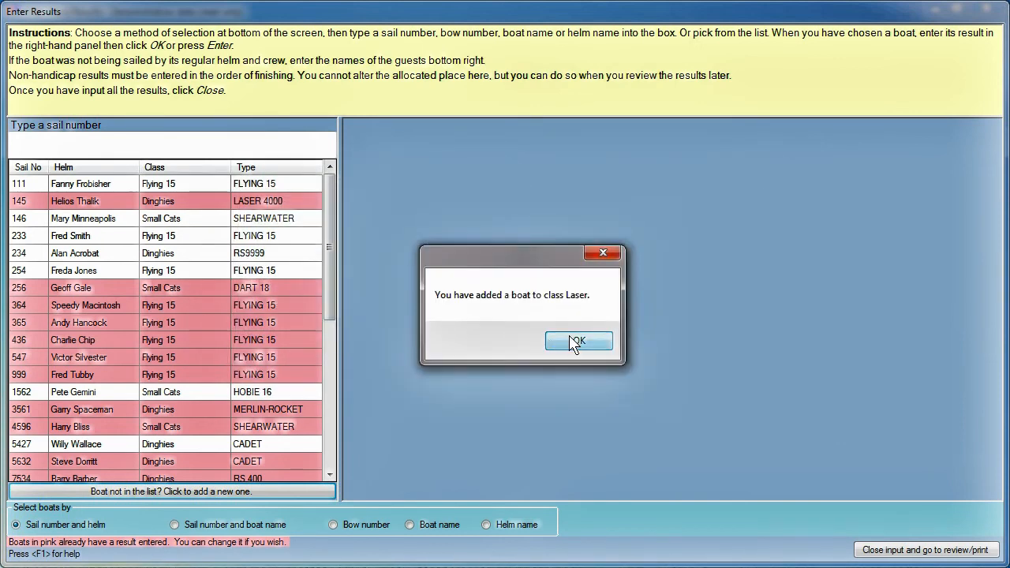
click(577, 341)
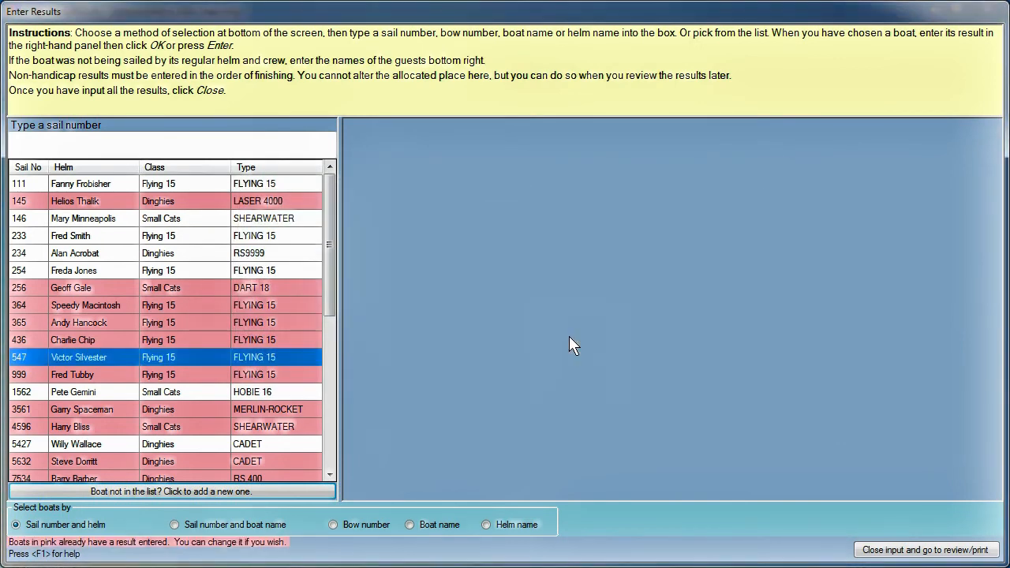
Step: Record boat 198574 in 4th place
click(89, 142)
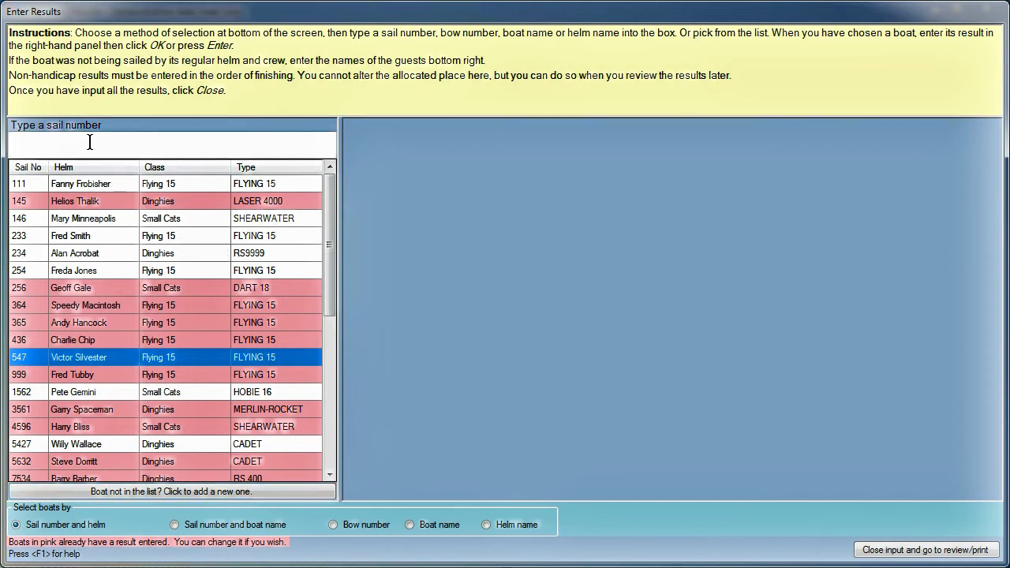
text(19)
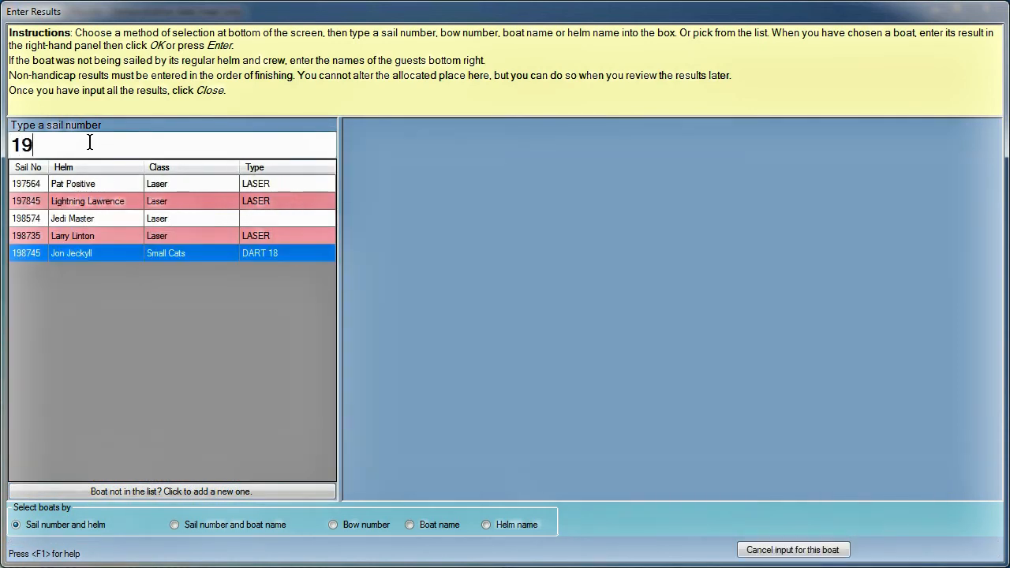
text(8574)
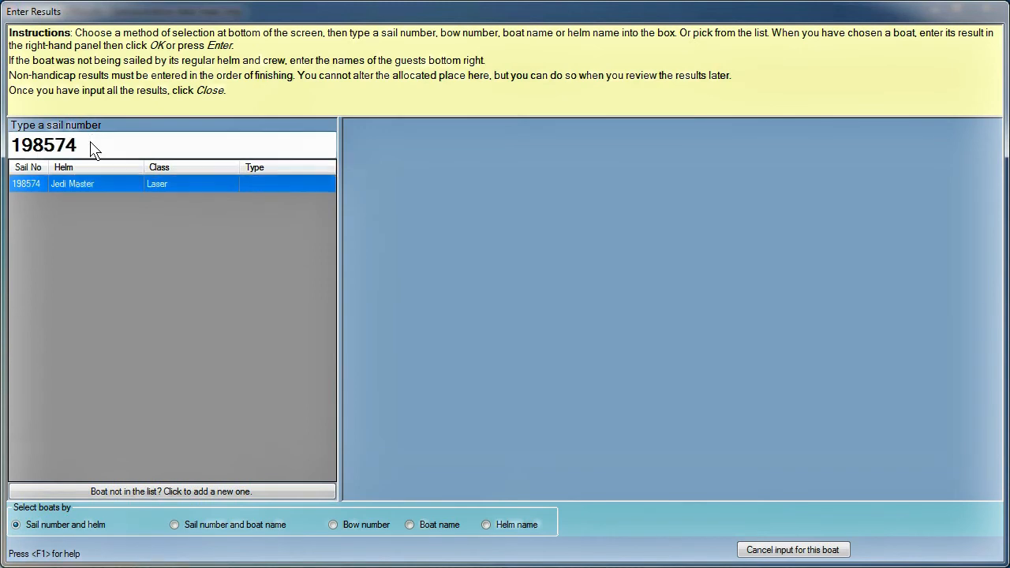
key(Return)
key(Return)
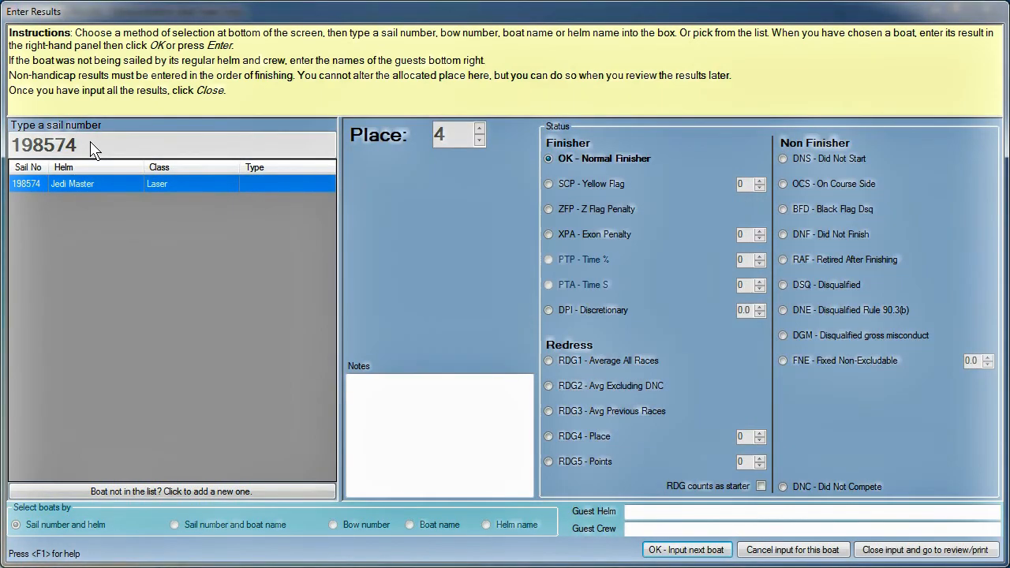
click(686, 552)
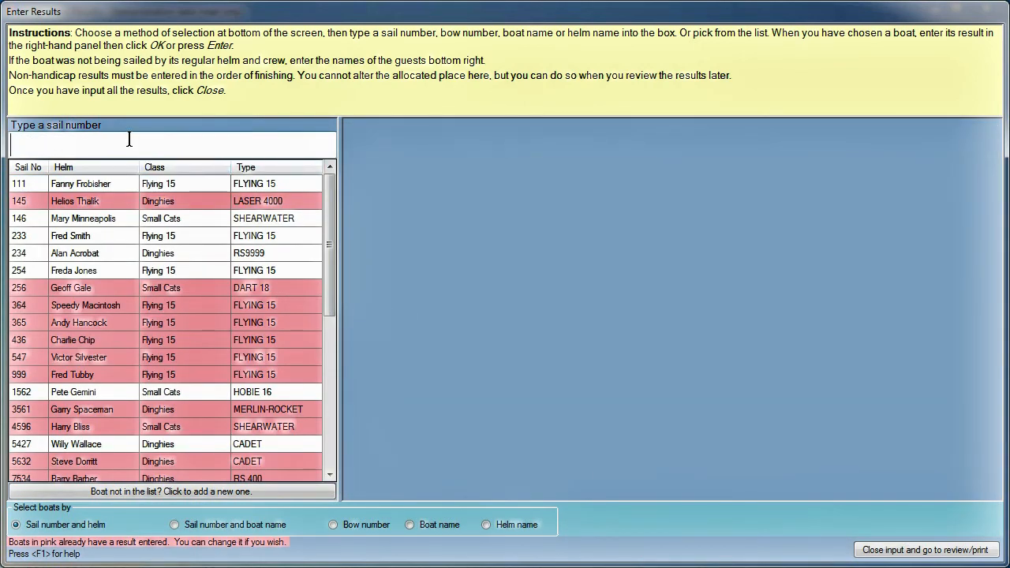
Step: Mark Laser 197564 as Did Not Finish
text(197)
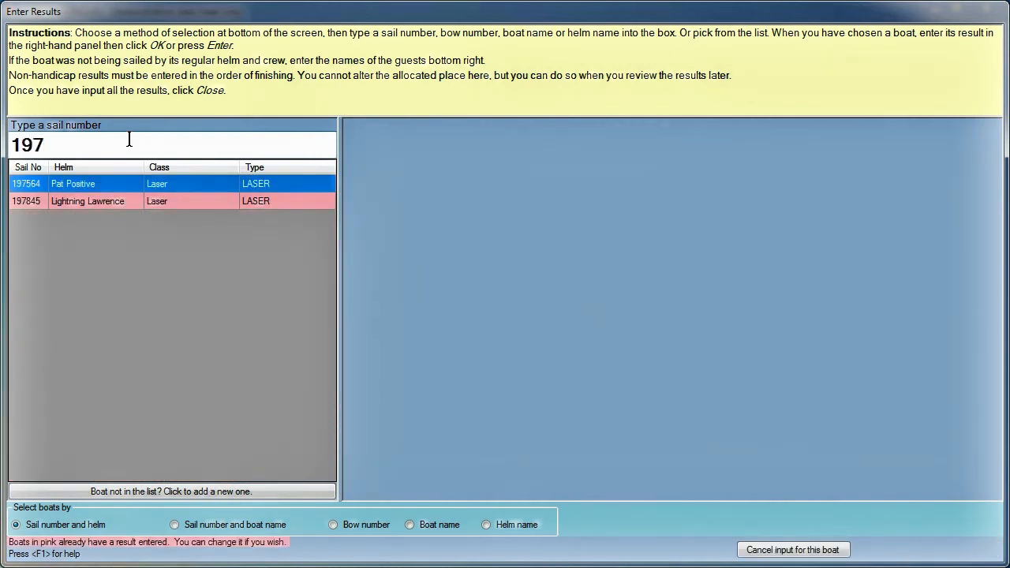
key(Return)
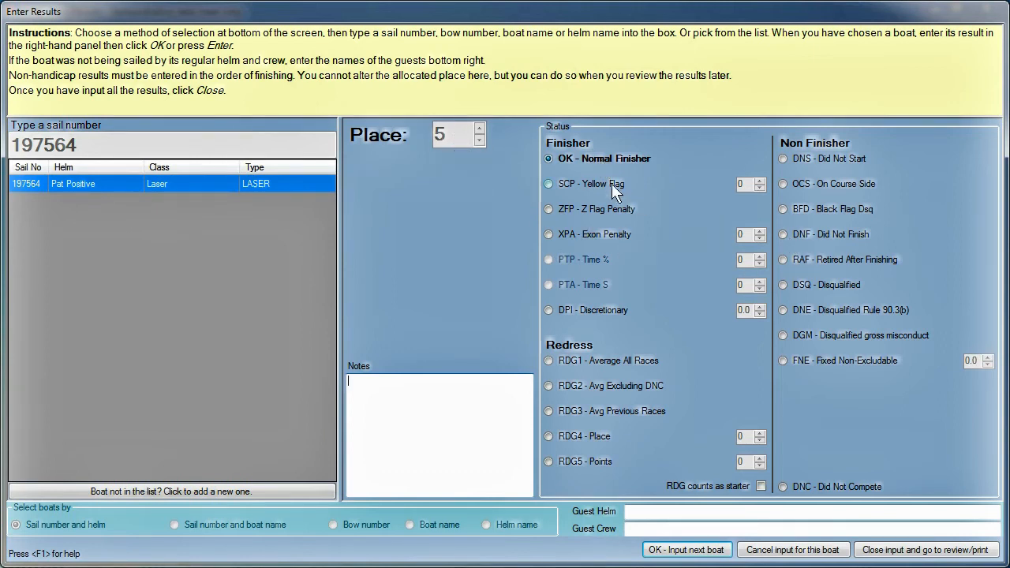
click(784, 234)
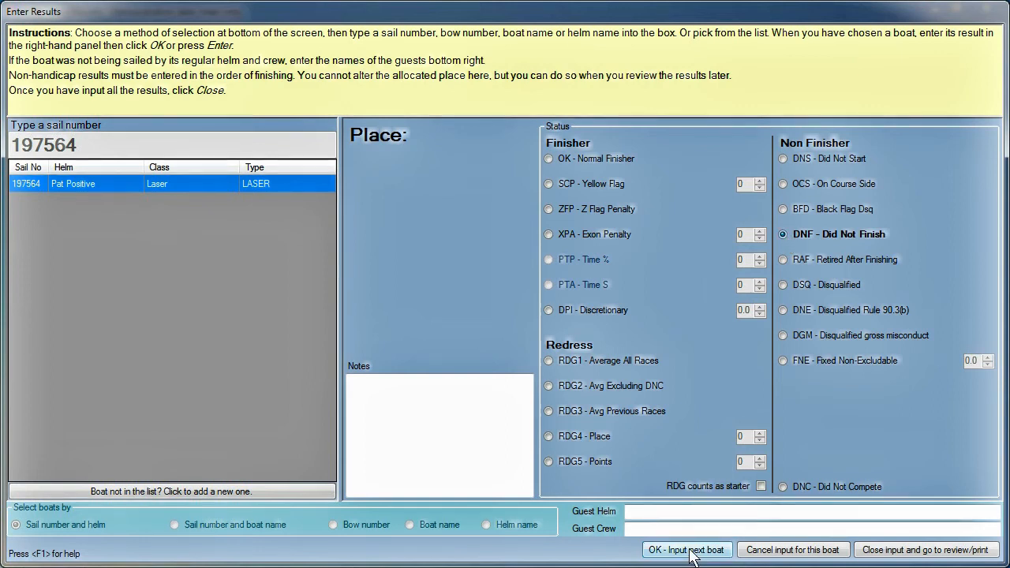
click(691, 555)
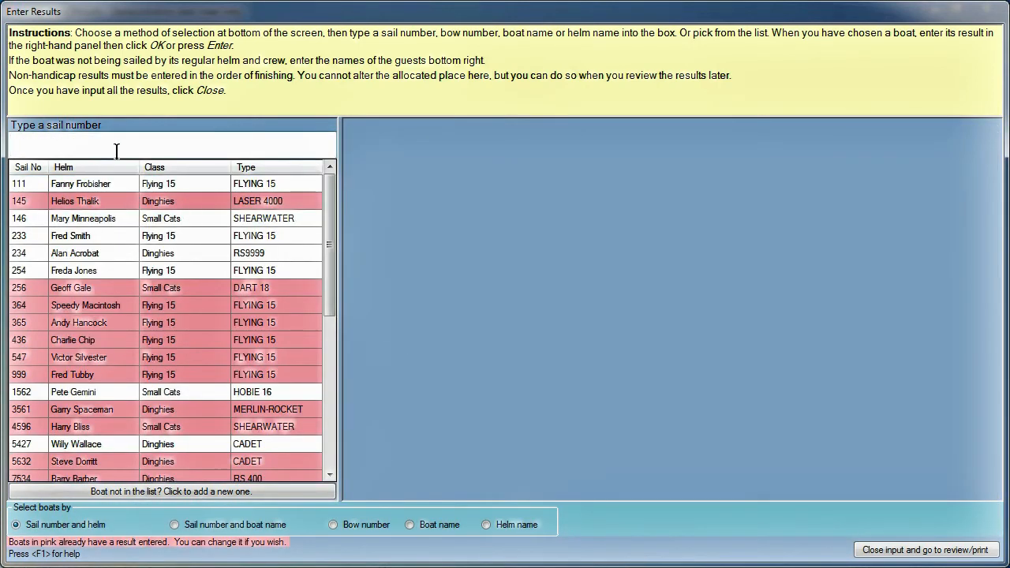
Step: Save boat 5427's finish time, entered as 2010, and return to the boat list
text(5427)
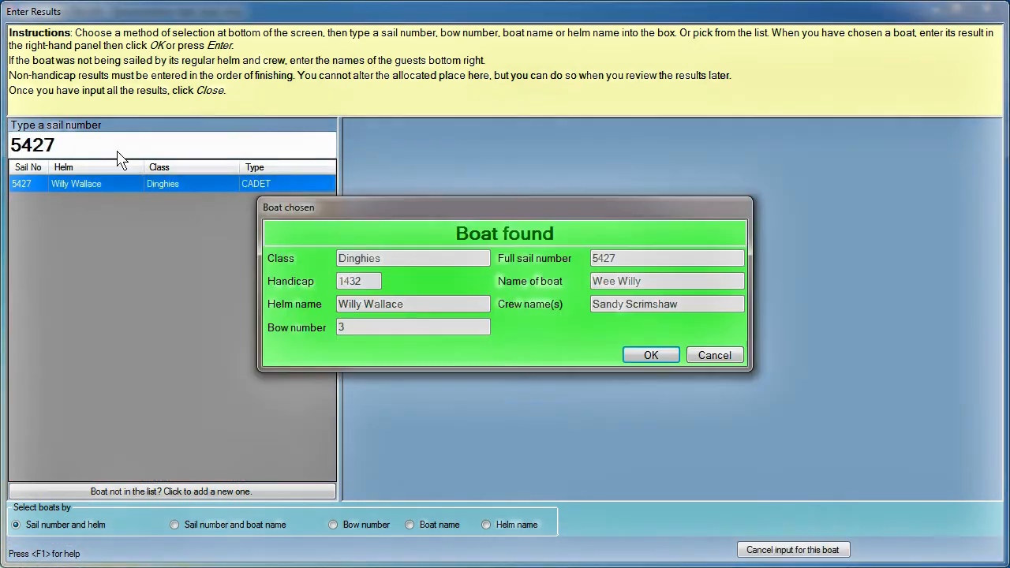
key(Return)
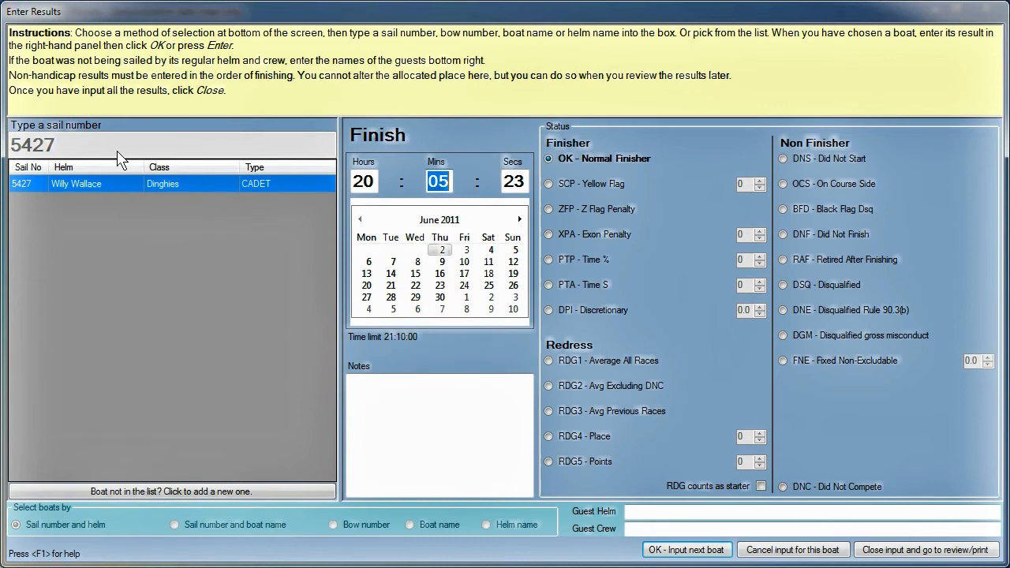
text(20)
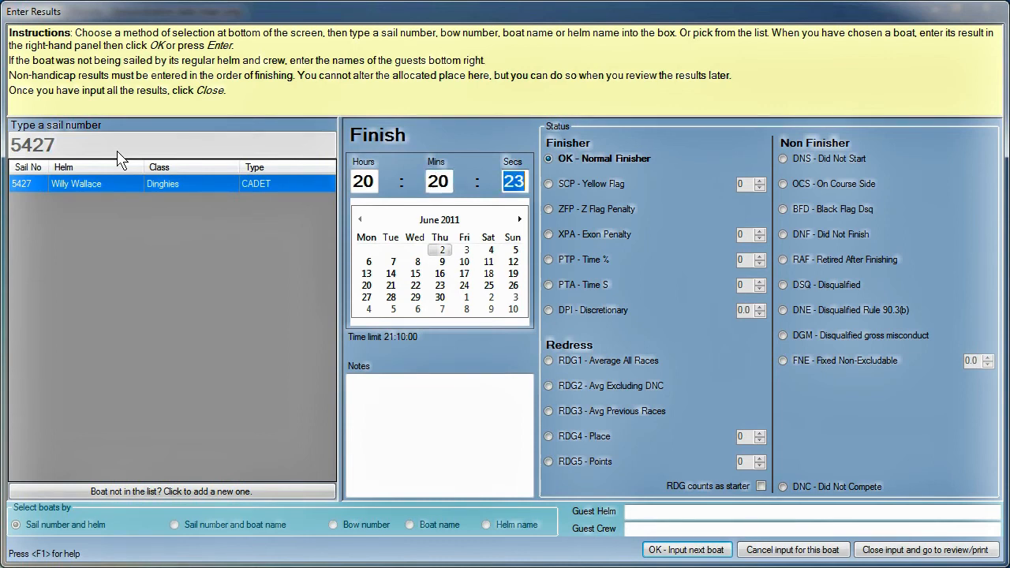
text(10)
click(672, 551)
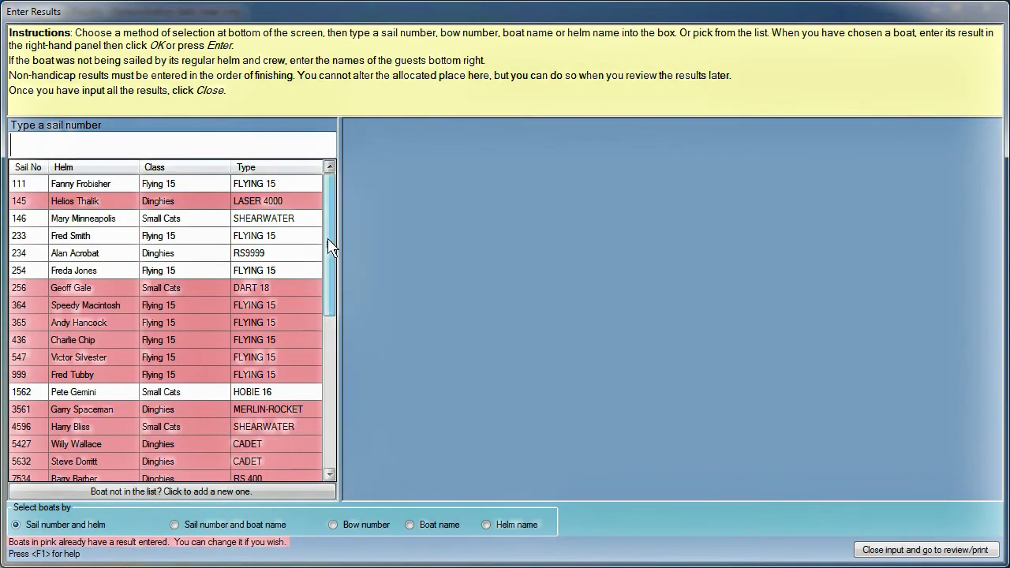
drag(329, 245, 357, 233)
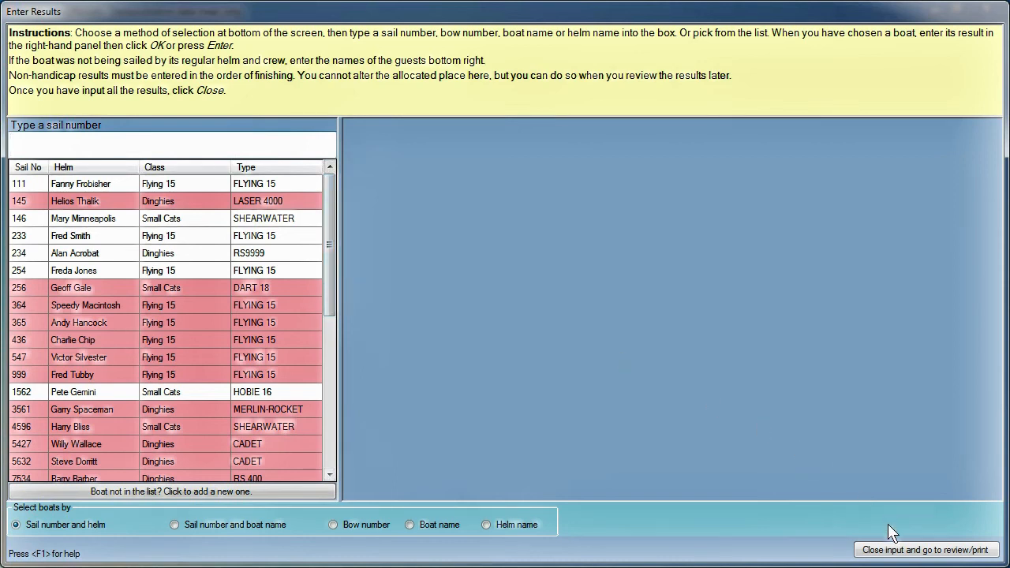
Step: Finish result entry and open the Laser Race_7 results for review
click(949, 556)
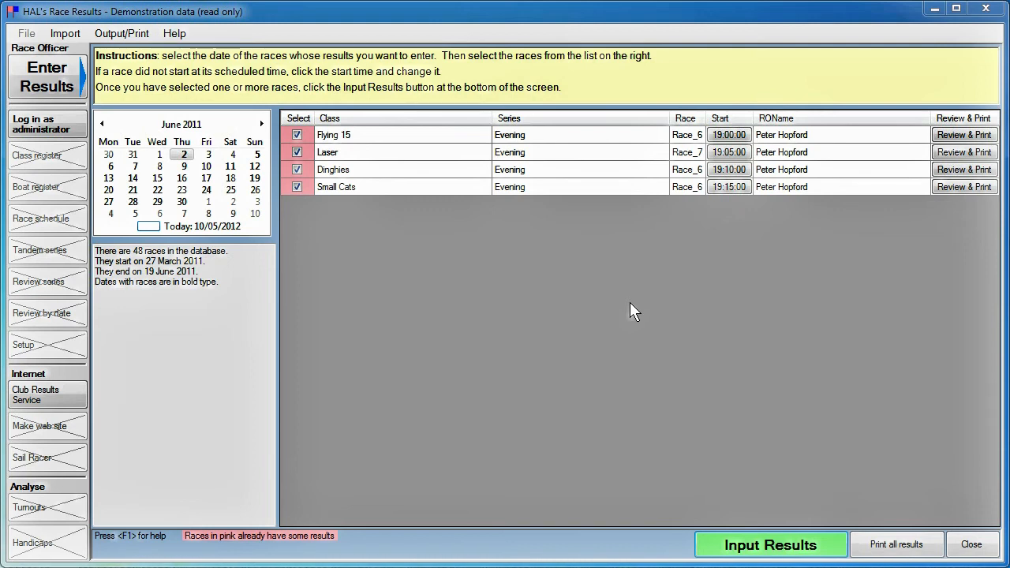
click(964, 152)
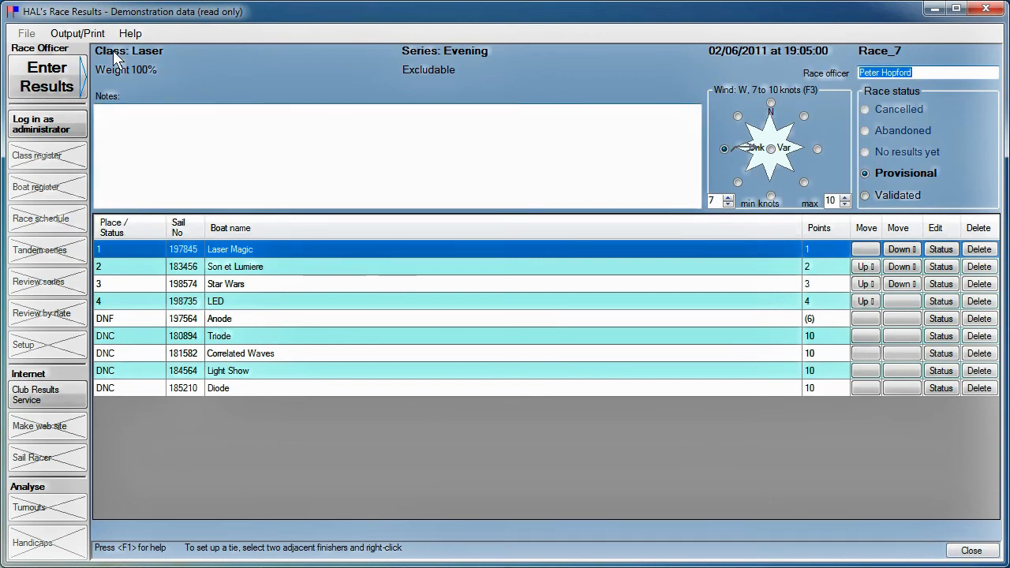
Step: Preview the printable Laser Race_7 results sheet, then close it and return to the race list
click(84, 35)
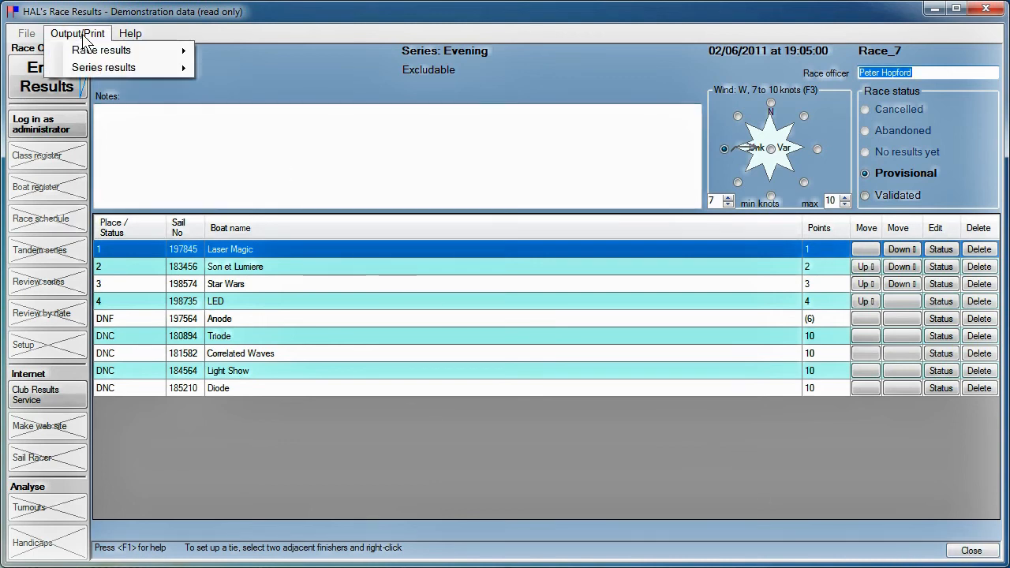
mouse_move(101, 55)
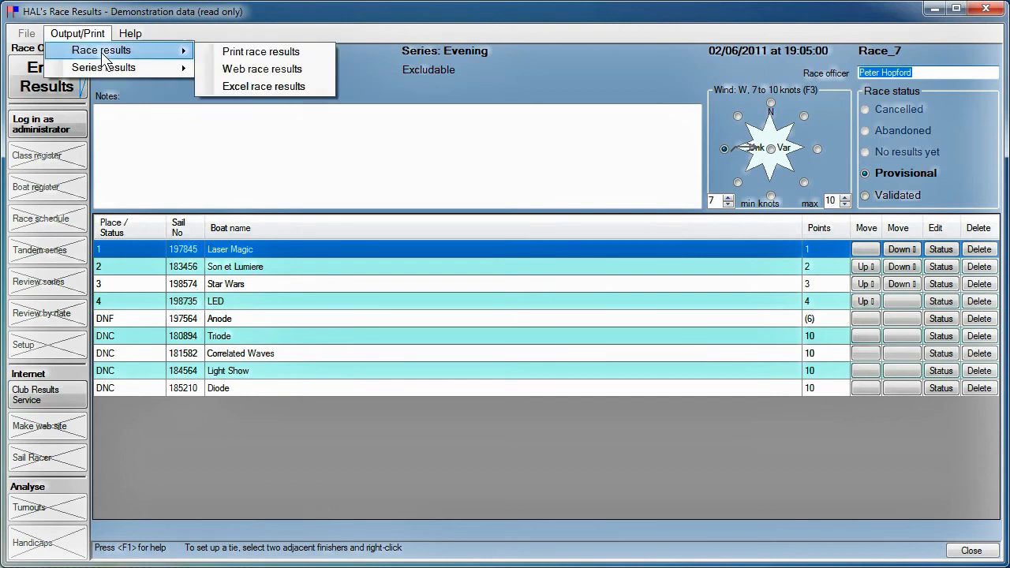
click(249, 53)
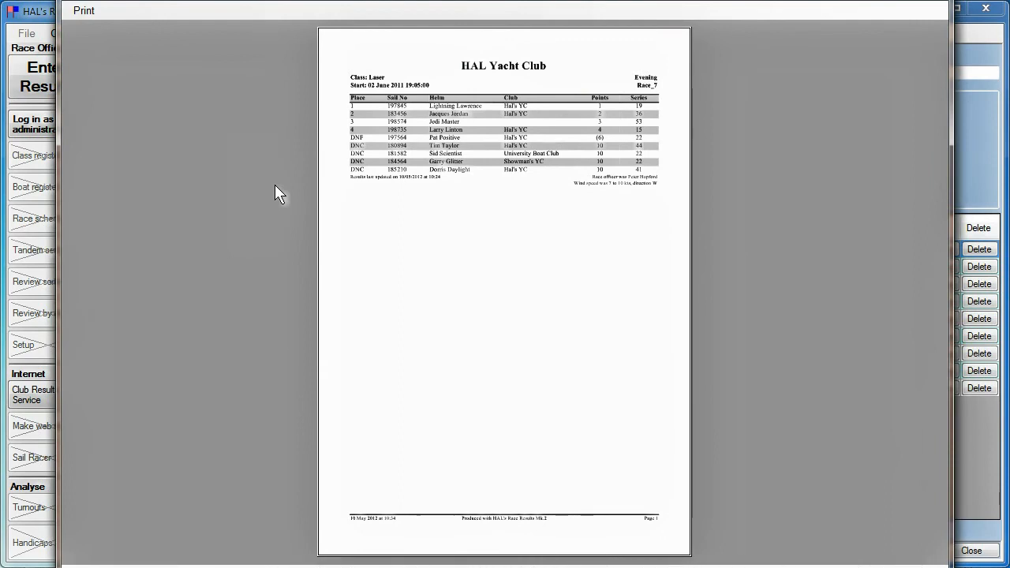
click(83, 12)
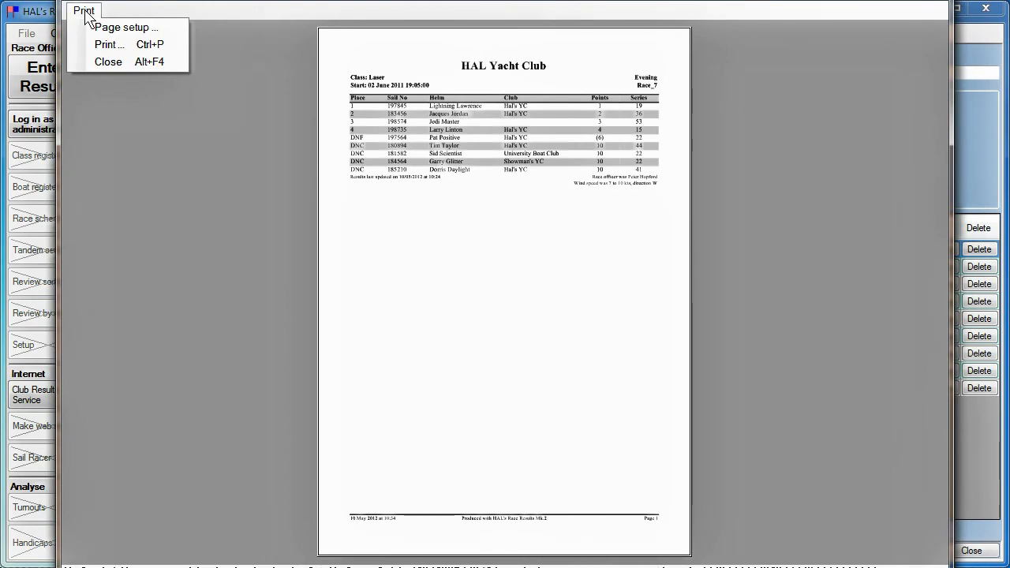
click(105, 61)
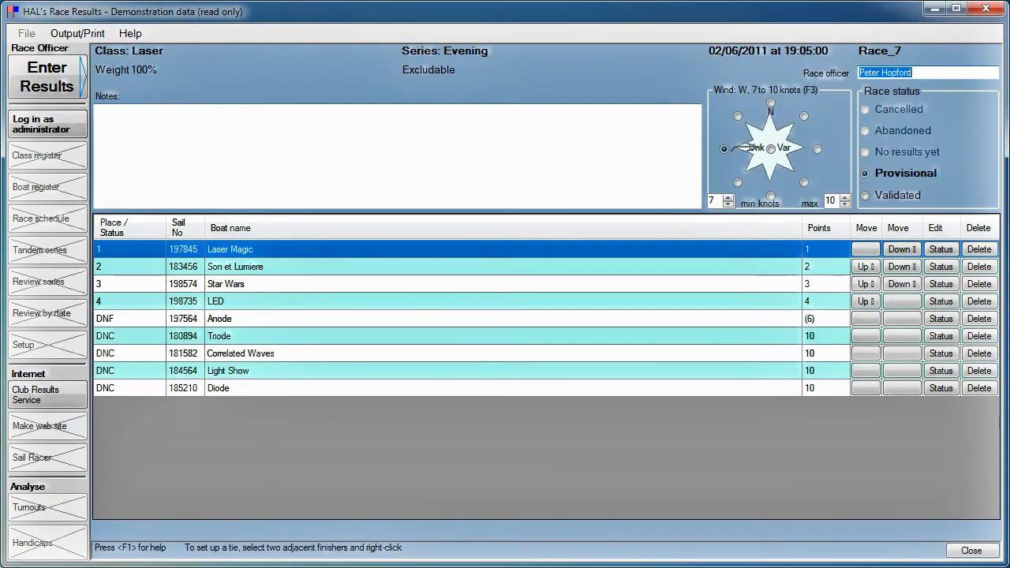
click(976, 553)
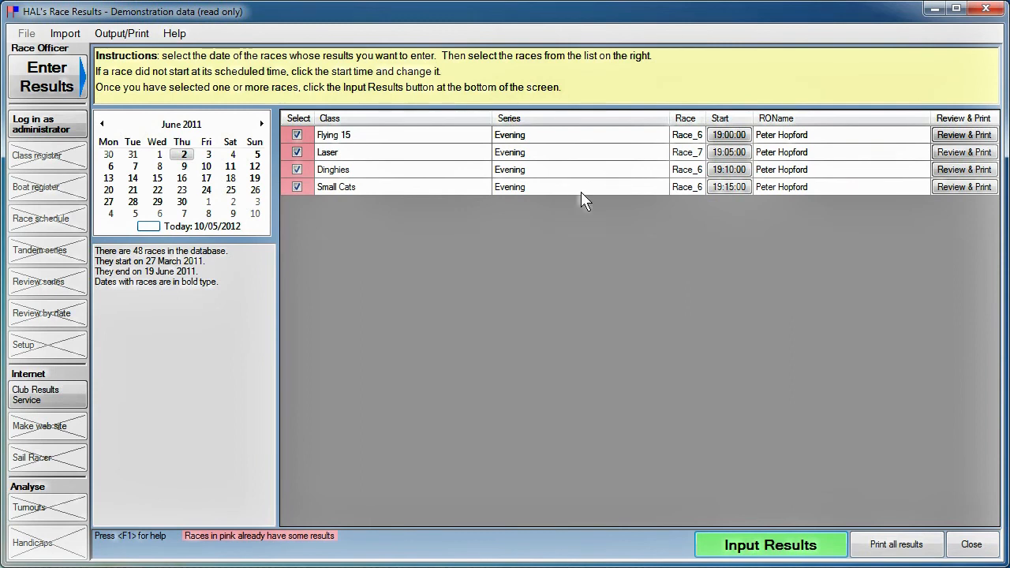
Step: Open the Dinghies Race_6 results and preview them as a printed race sheet
click(964, 169)
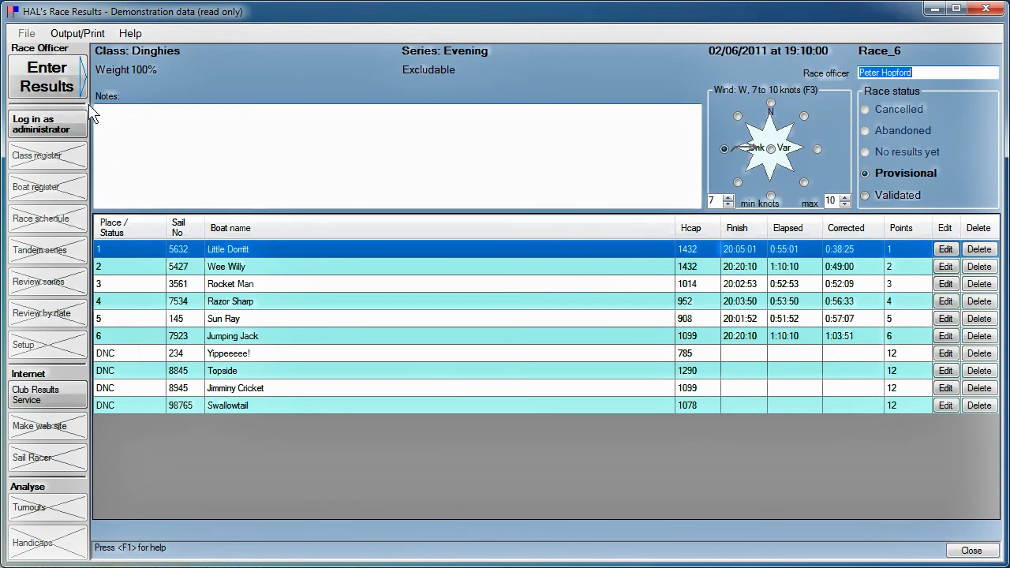
click(76, 34)
mouse_move(87, 56)
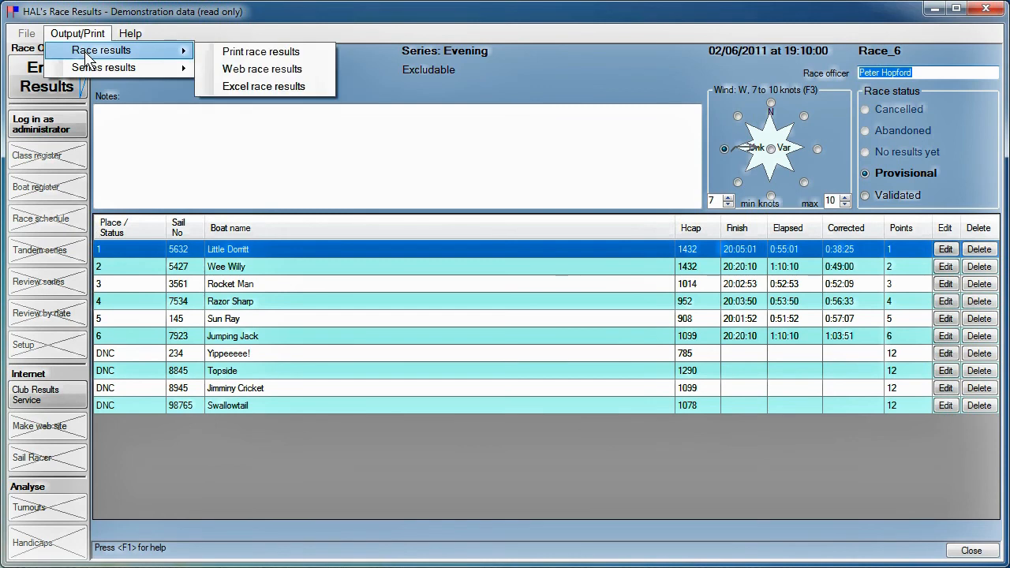
click(229, 49)
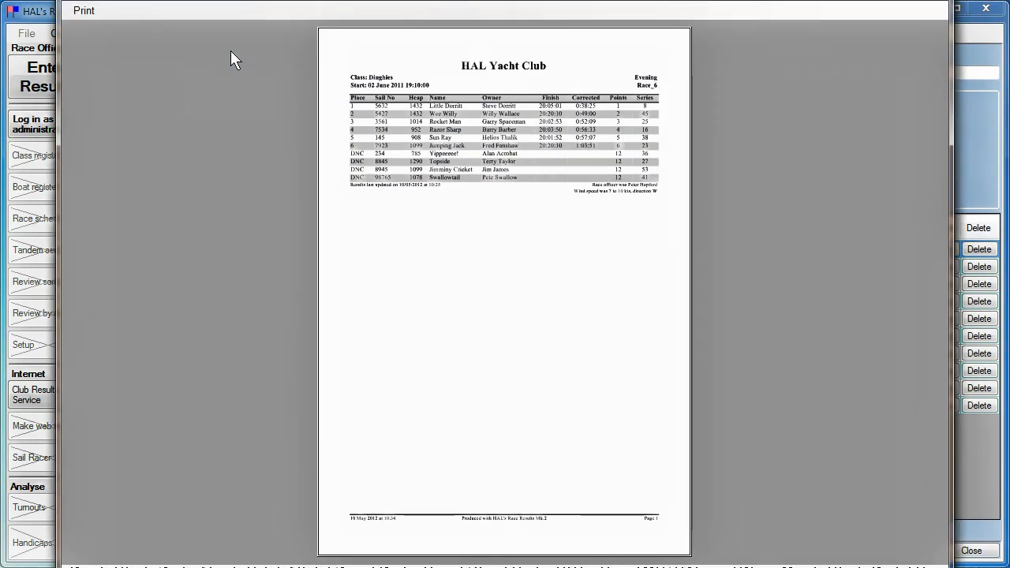
click(87, 18)
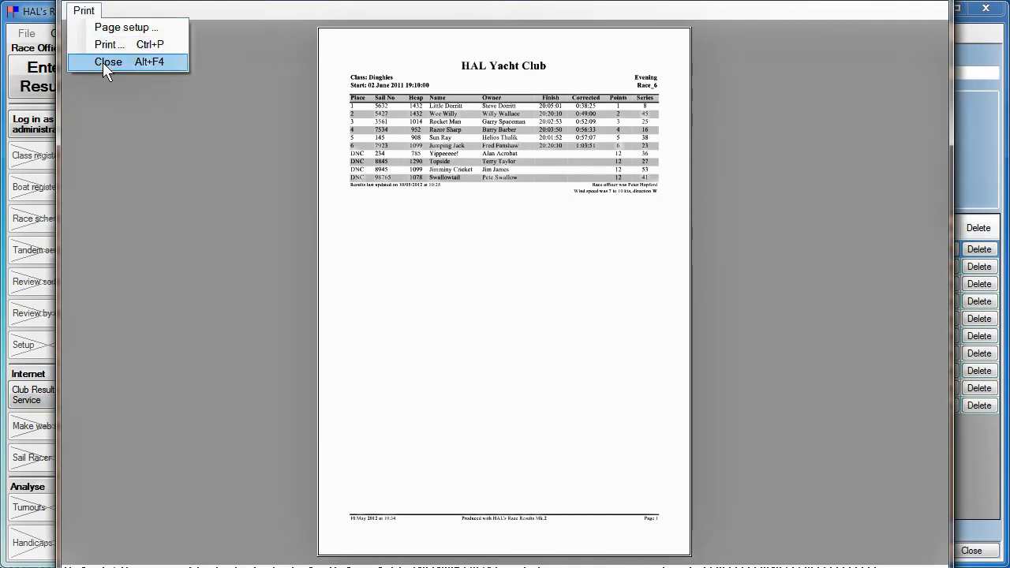
click(103, 63)
click(94, 36)
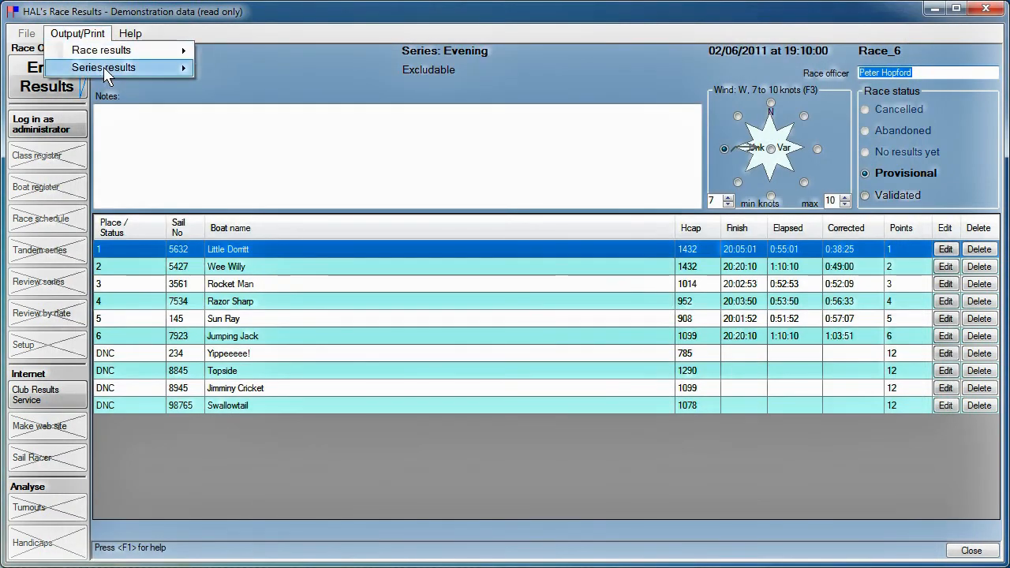
Step: Preview the Dinghies Evening series standings sheet, then close the preview and the results window
mouse_move(103, 67)
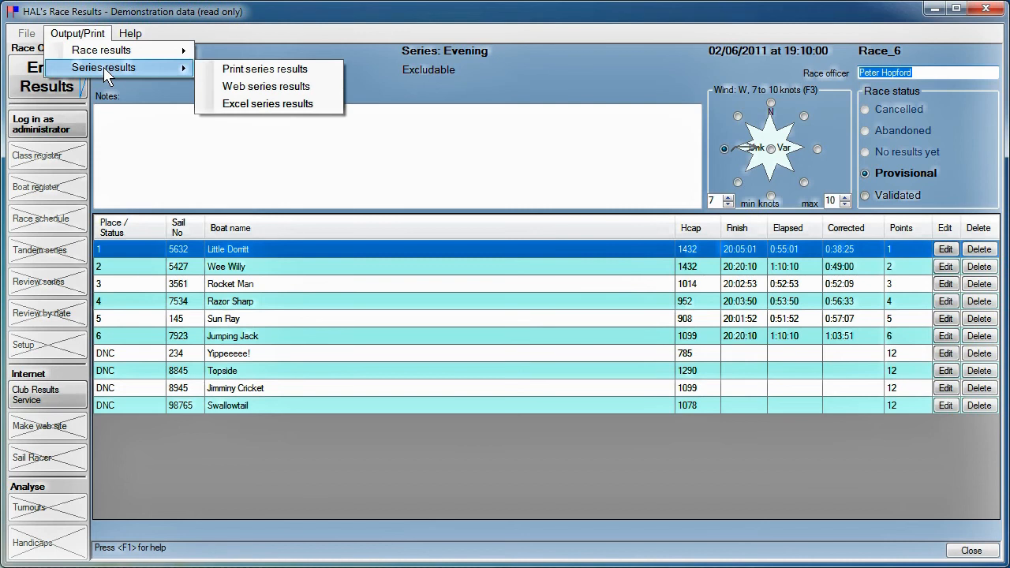
click(256, 69)
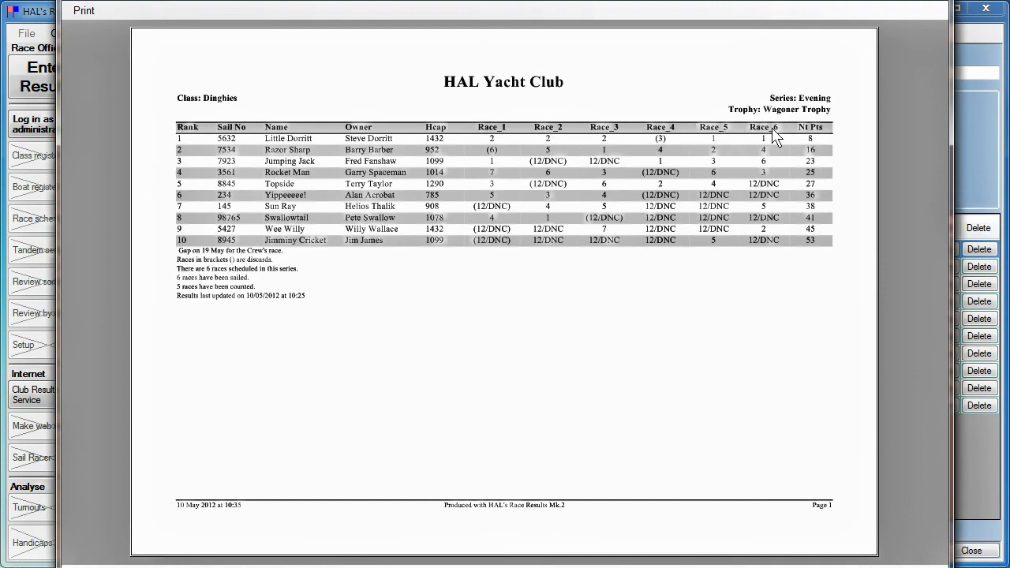
click(84, 11)
click(100, 66)
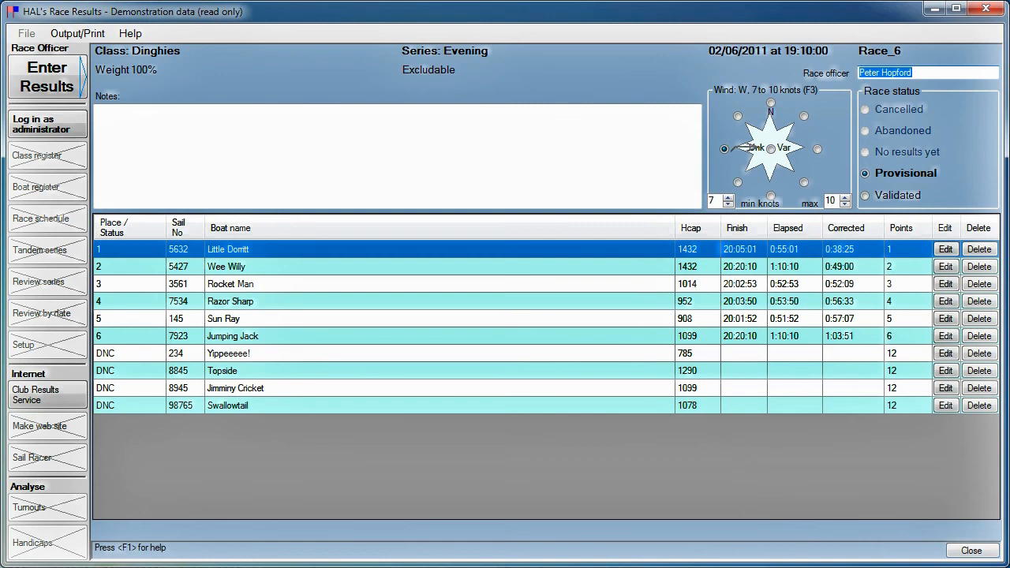
click(972, 550)
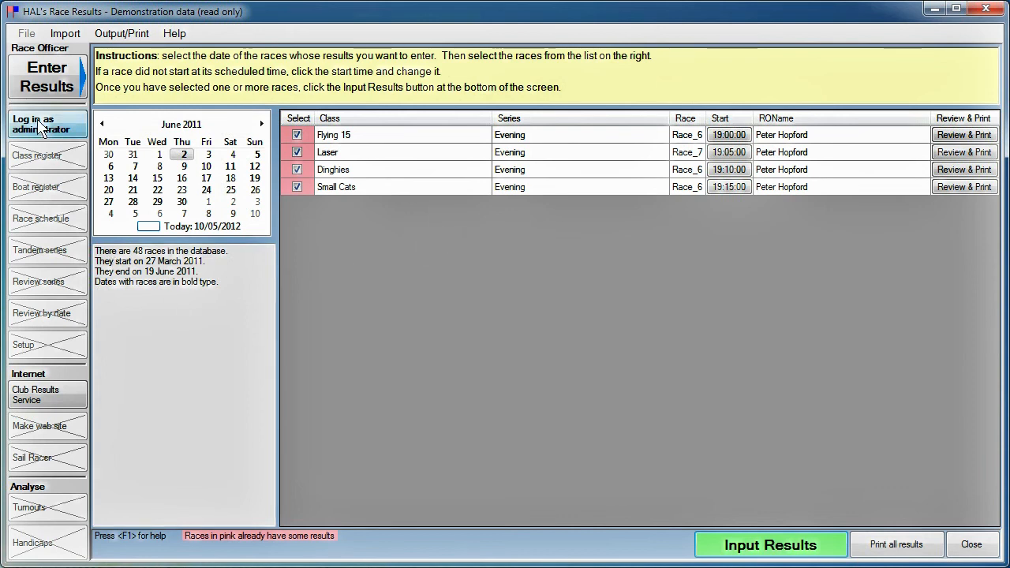
Step: Upload the four out-of-date Evening class results via Club Results Service to the server
click(33, 390)
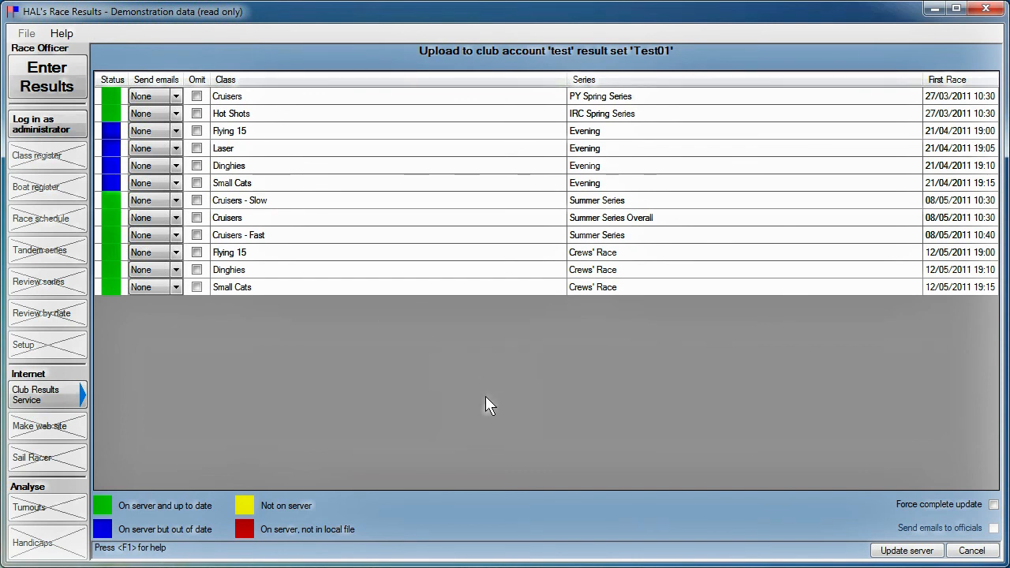
click(918, 550)
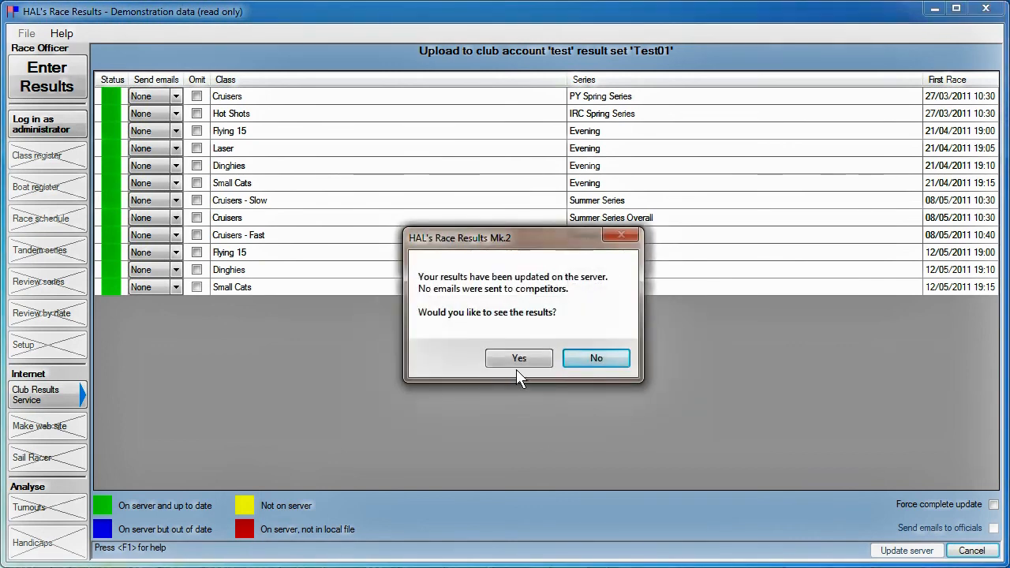
Step: Open the uploaded results online and select the Dinghies class
click(521, 360)
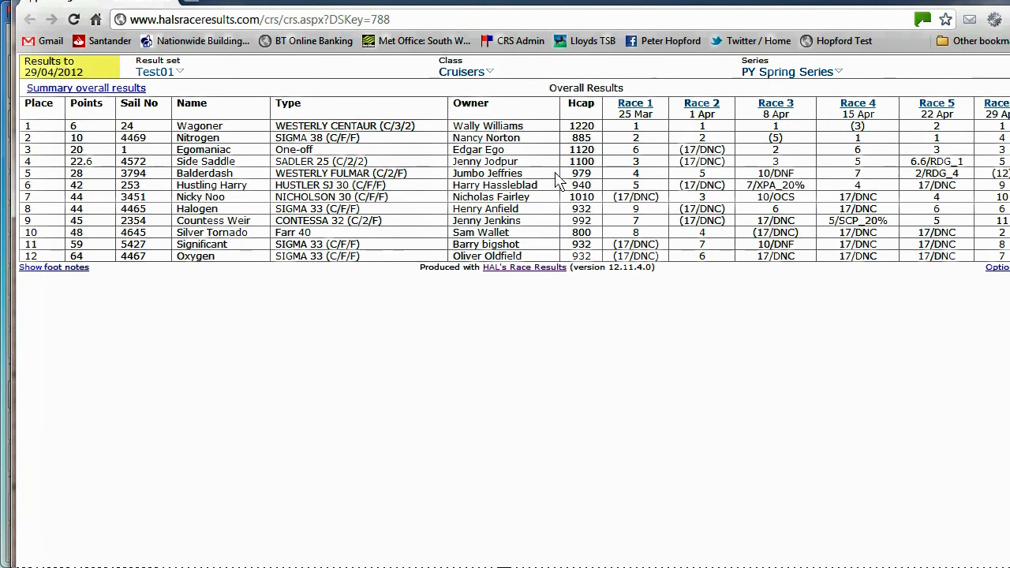
click(465, 71)
click(467, 147)
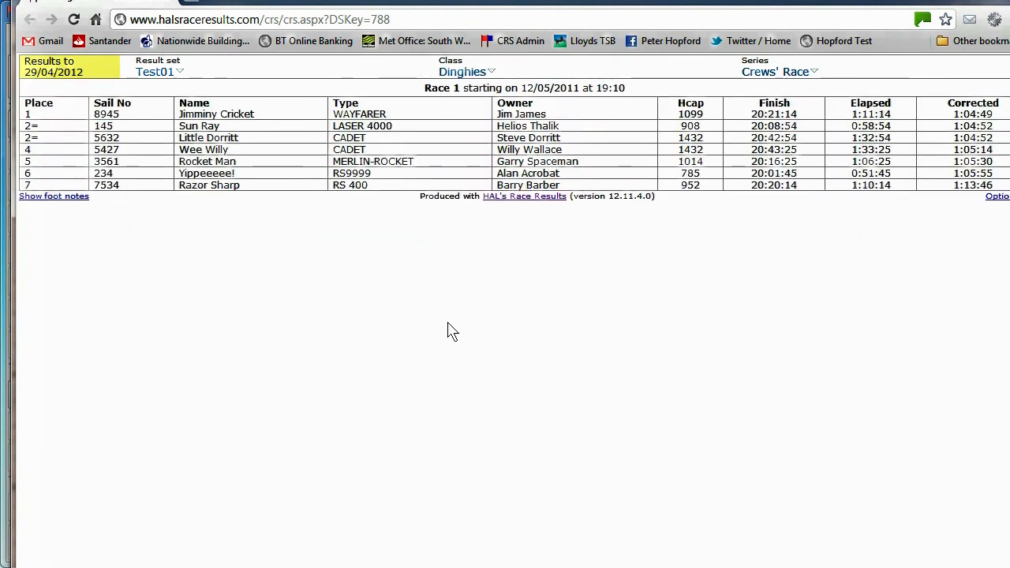
Step: Show the Evening series Race 6 results online, then switch back to the desktop program
click(750, 73)
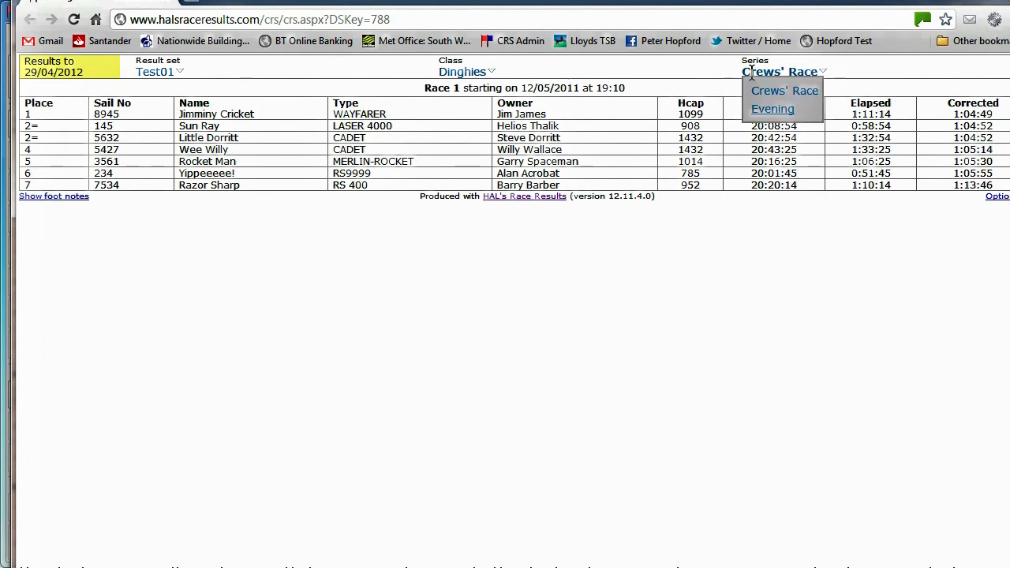
click(773, 108)
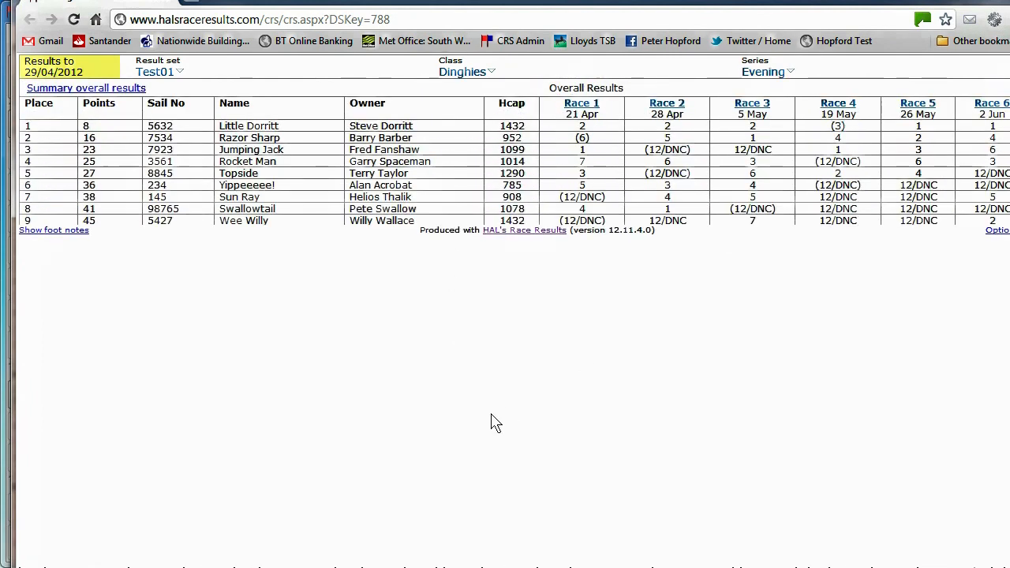
click(988, 103)
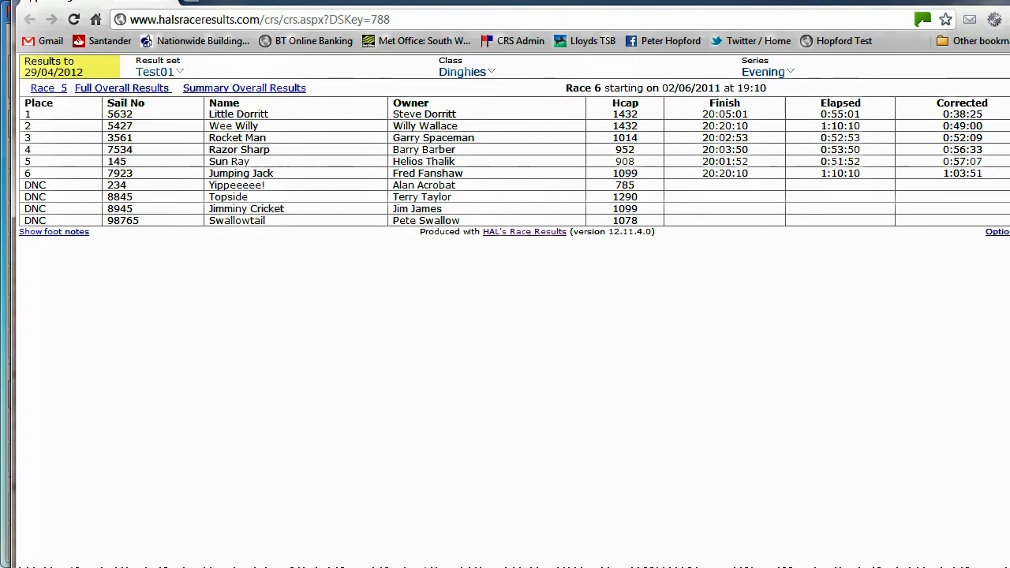
key(alt+Tab)
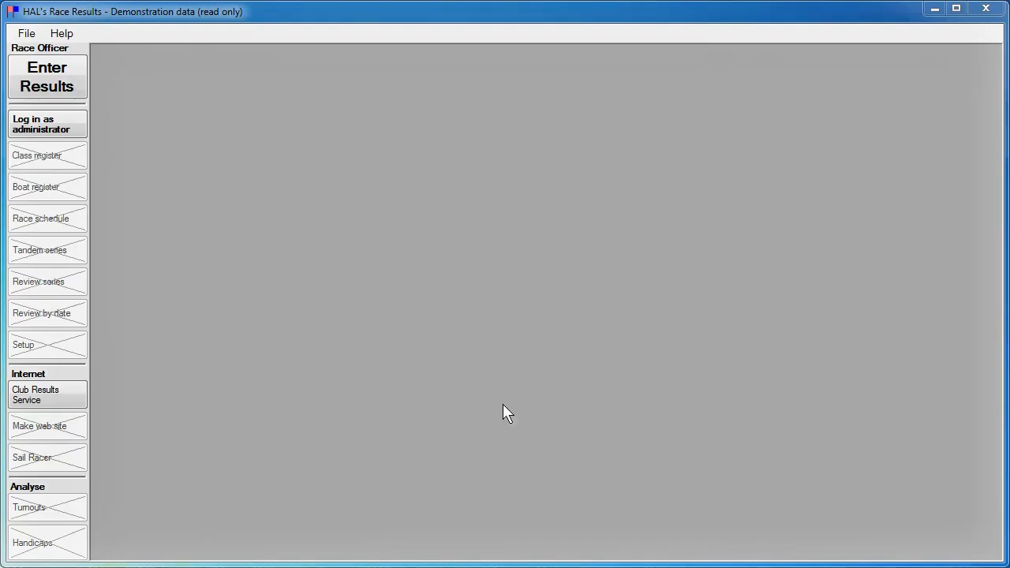